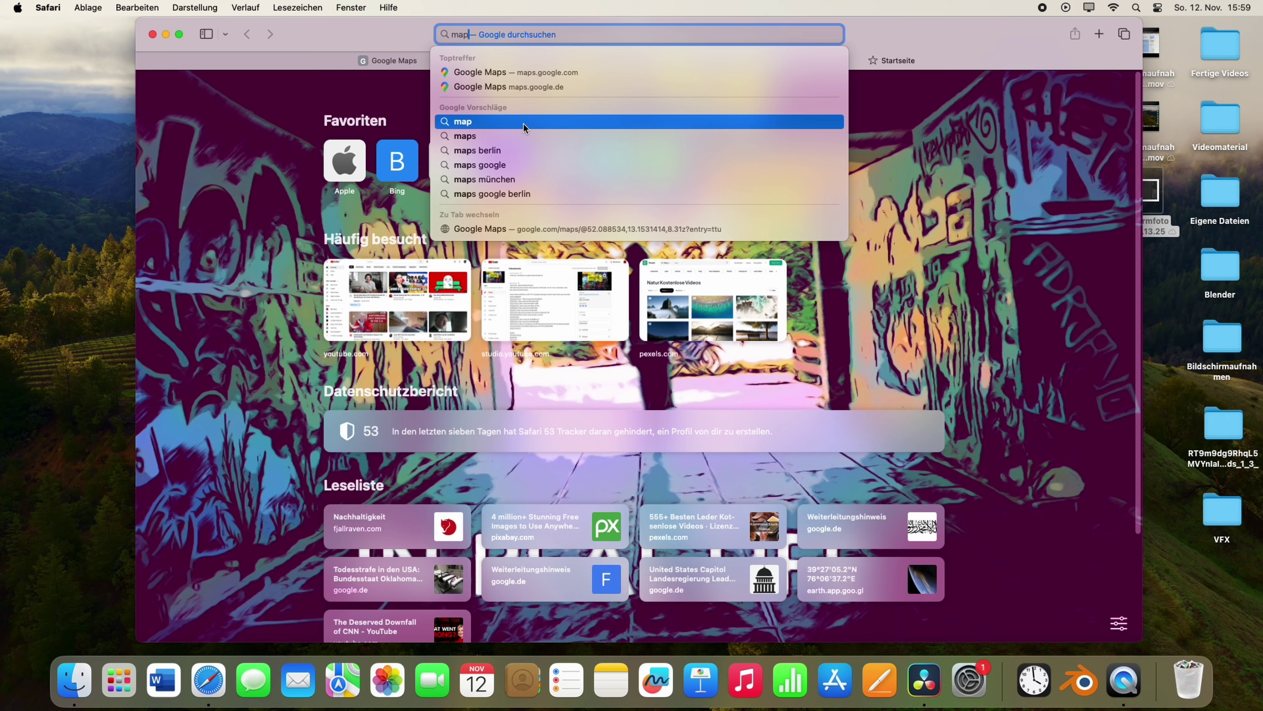
# Step: Search Google Images for 'map' and save the HowStuffWorks world map to Downloads
pyautogui.click(523, 122)
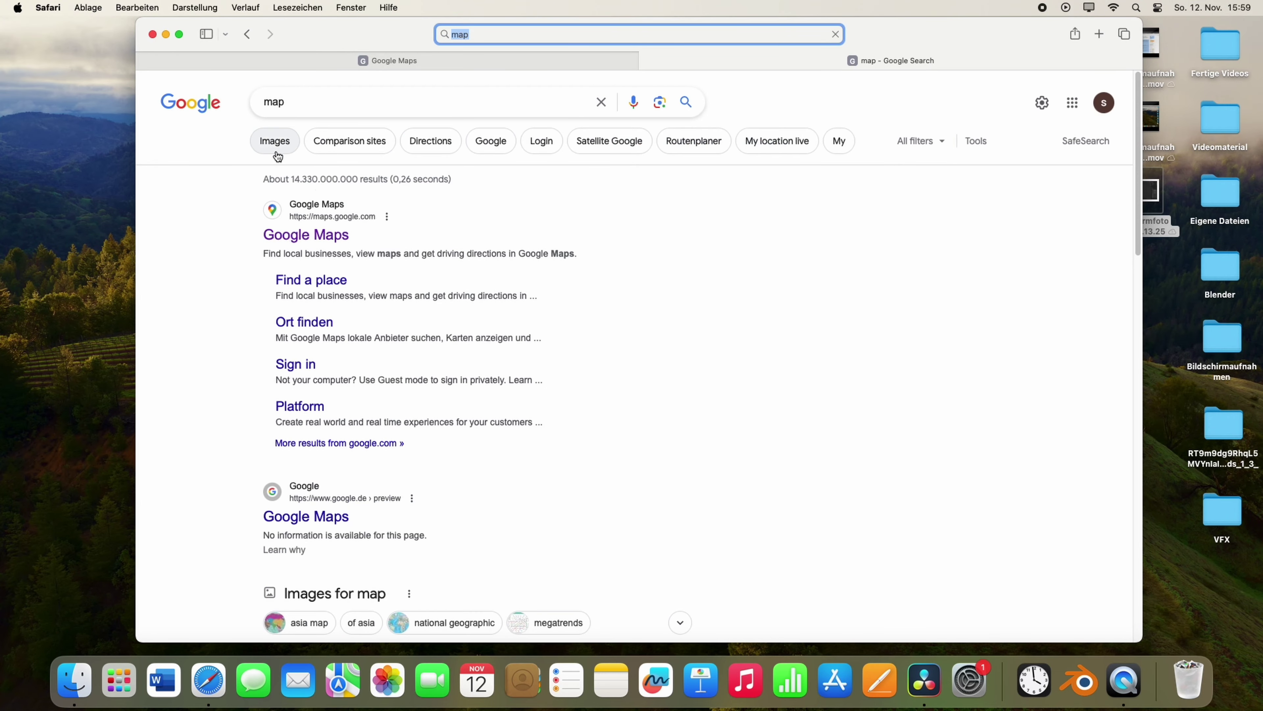
pyautogui.click(277, 142)
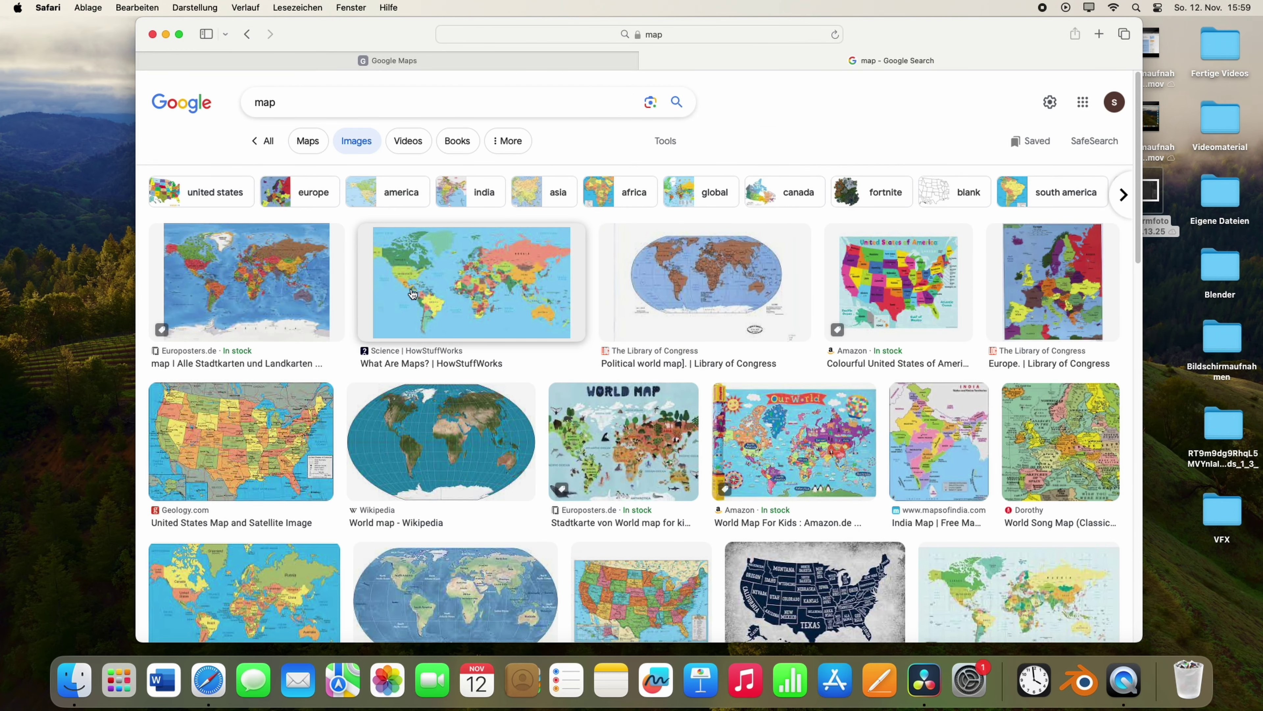
pyautogui.click(528, 275)
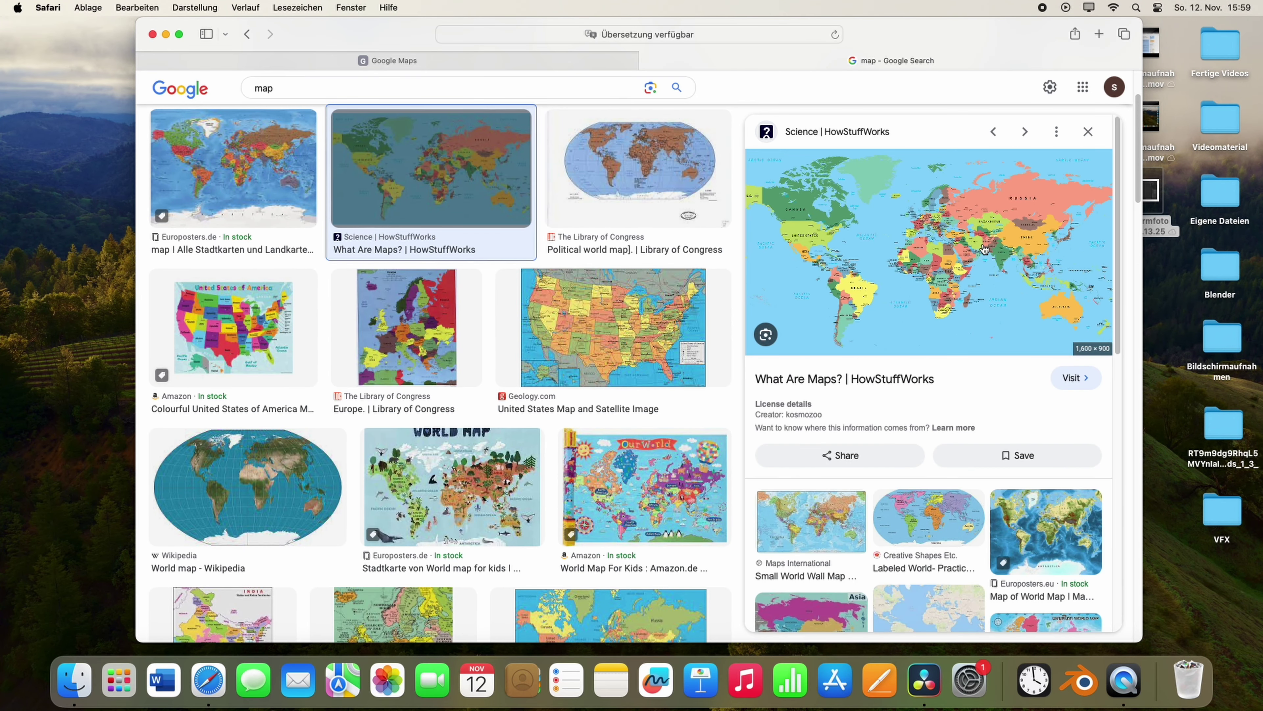
pyautogui.rightClick(983, 249)
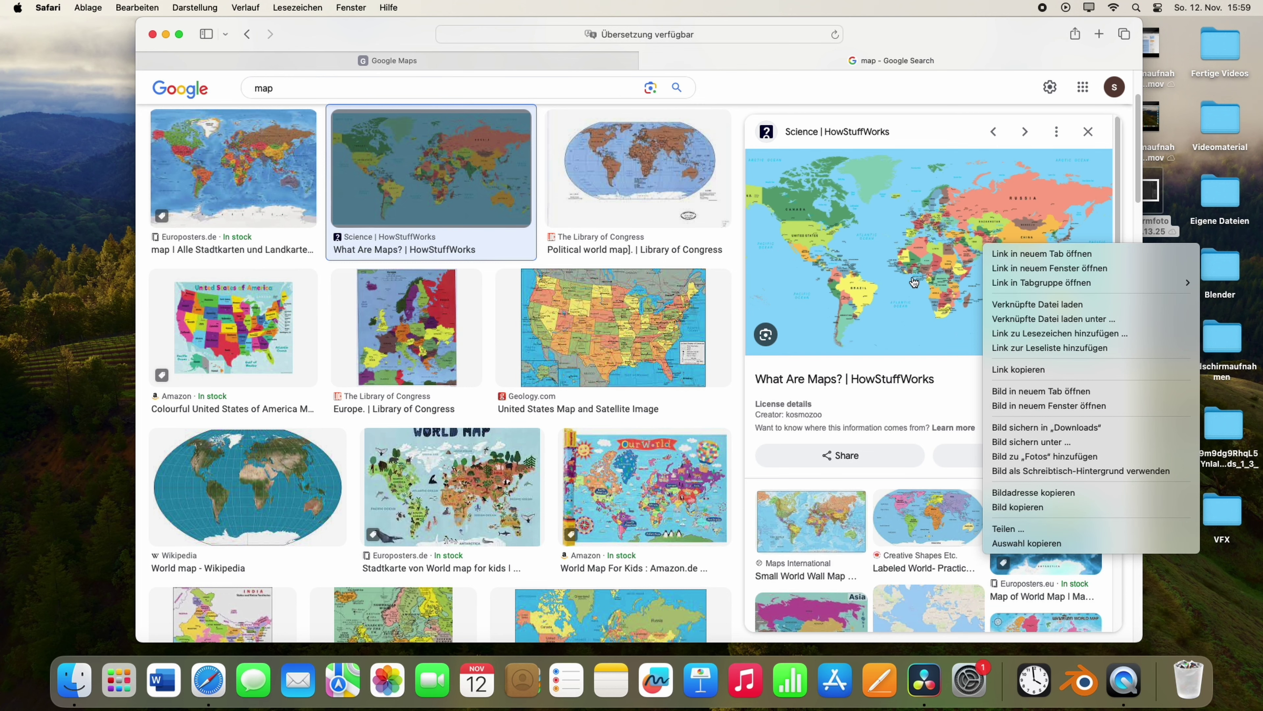
pyautogui.click(1083, 429)
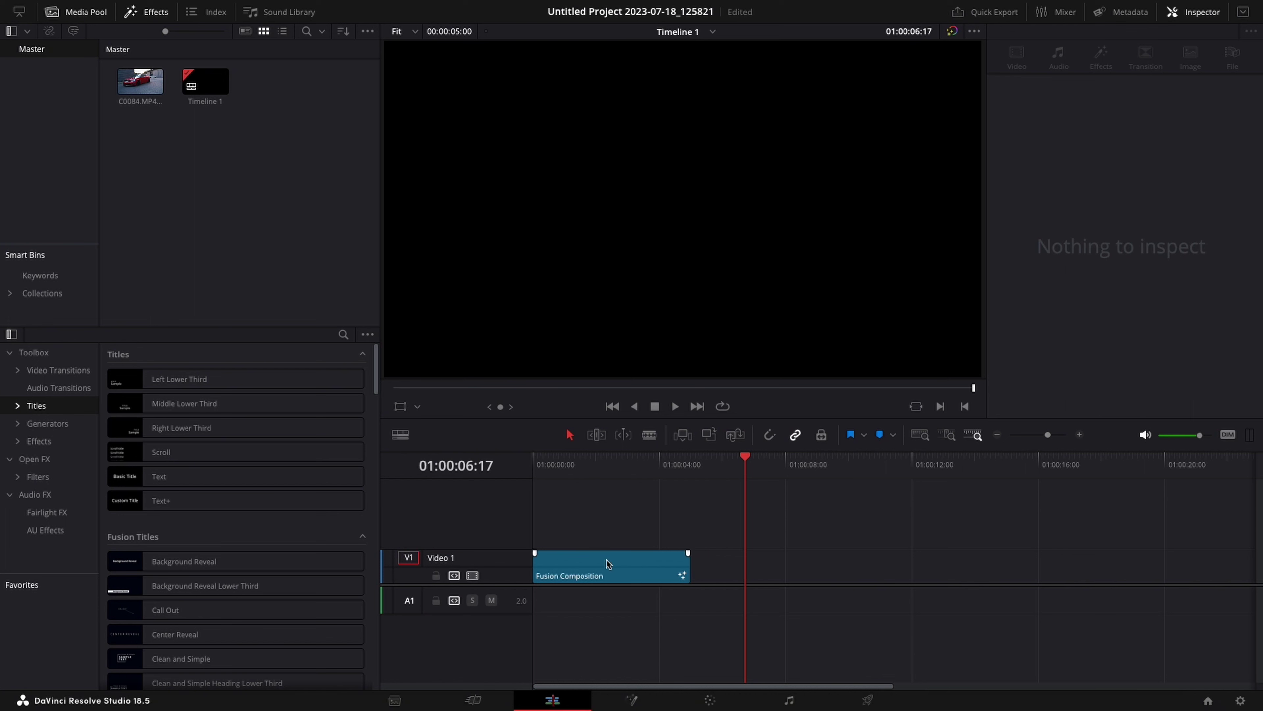
# Step: Delete the Fusion Composition clip and place maps.jpg on the timeline instead
pyautogui.click(692, 473)
pyautogui.click(647, 579)
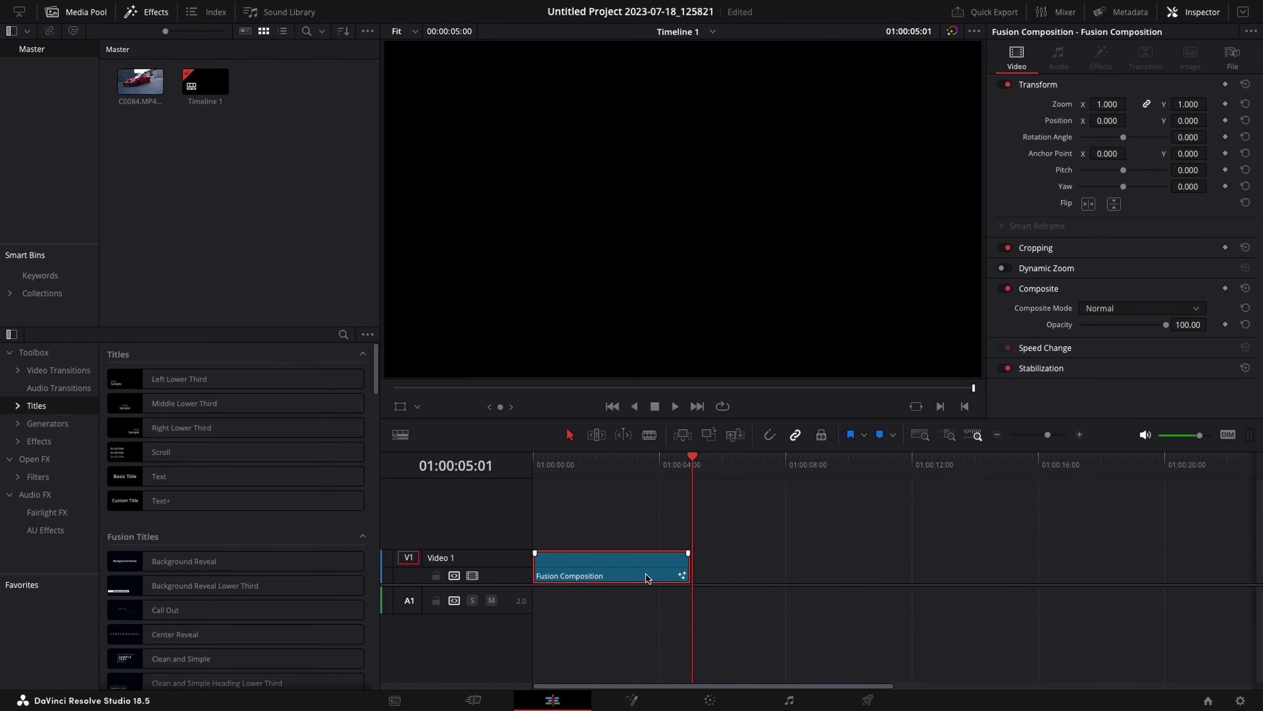
pyautogui.press('Delete')
pyautogui.moveTo(628, 460); pyautogui.dragTo(491, 491)
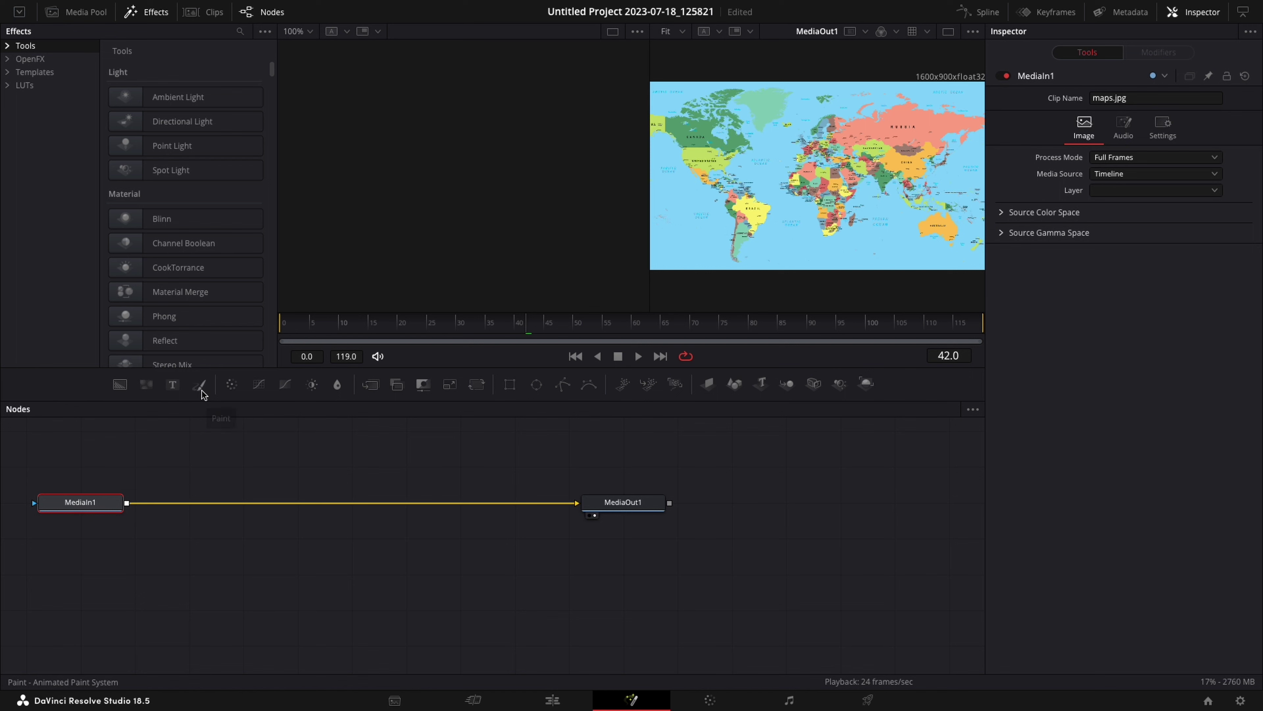
# Step: Add a Paint node after the map, choose Polyline Stroke, and view the map at 100%
pyautogui.click(200, 385)
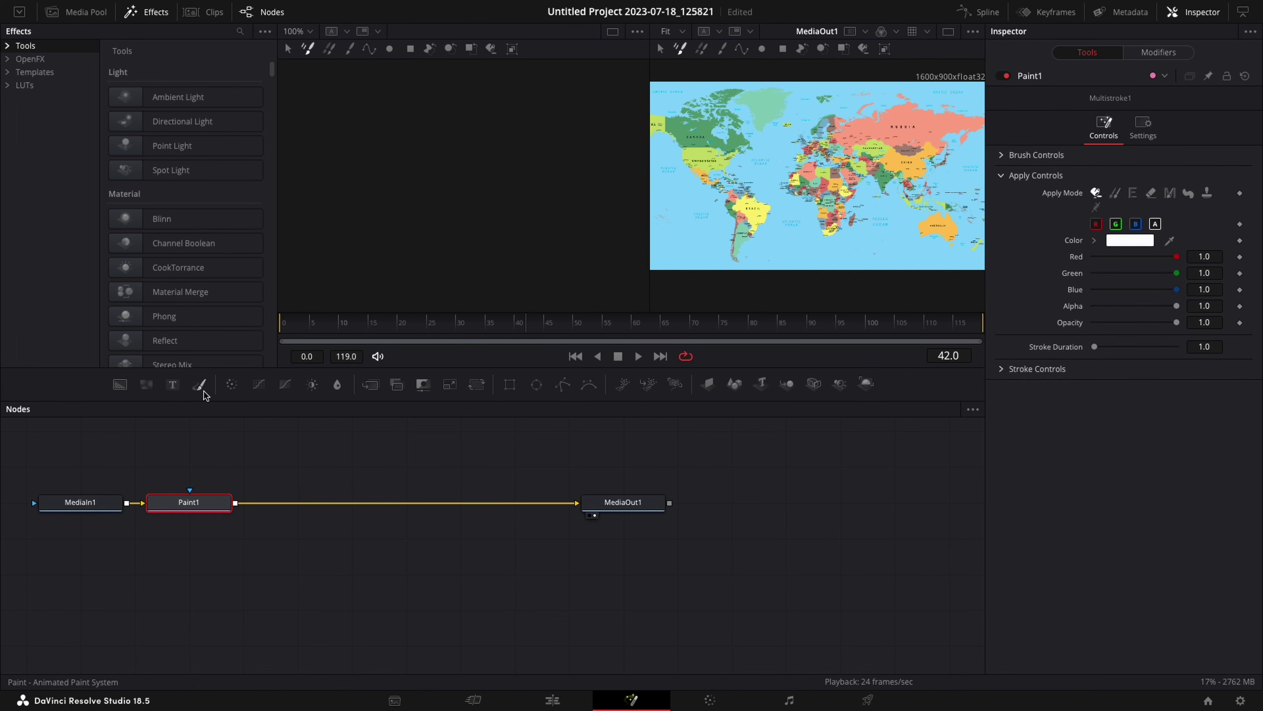
pyautogui.click(741, 48)
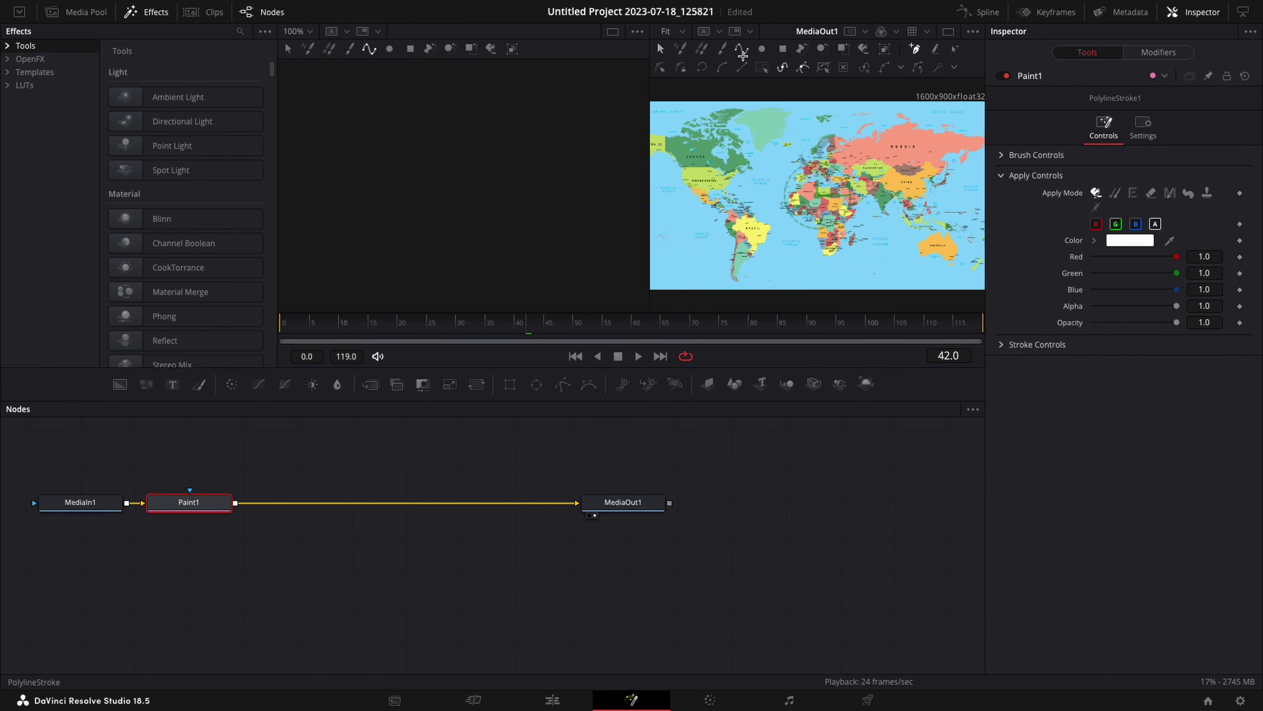
pyautogui.click(949, 31)
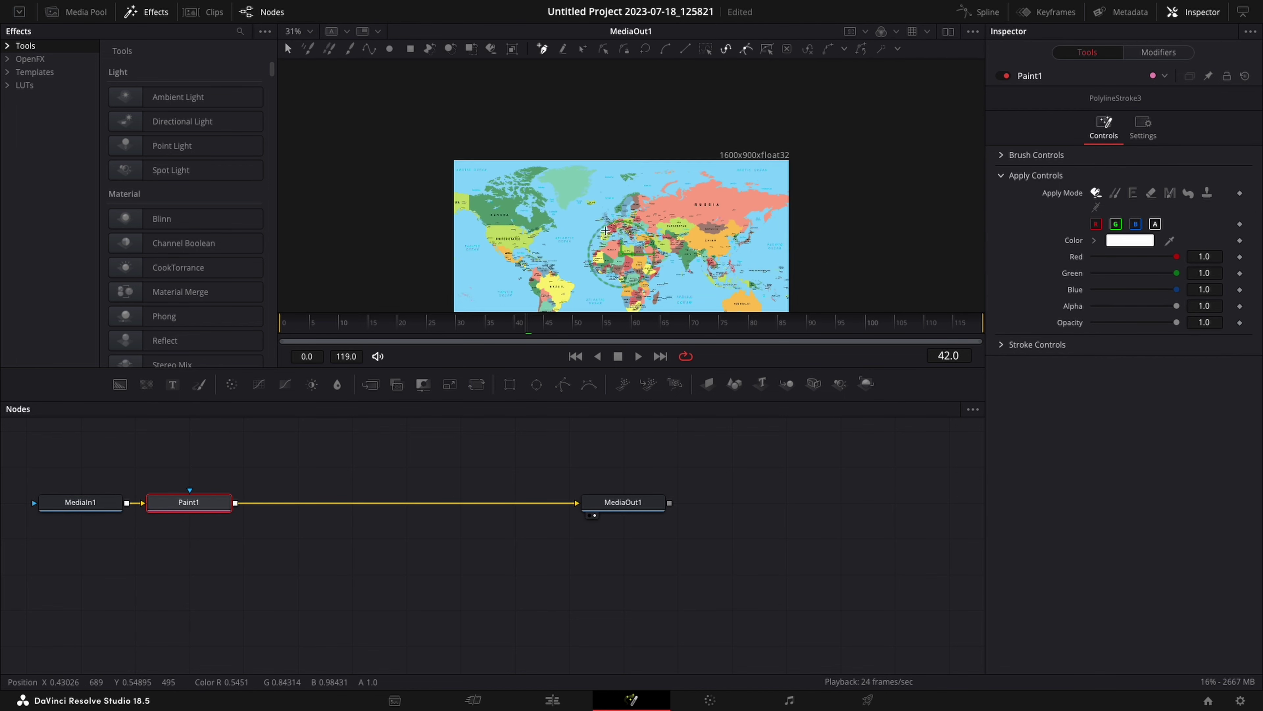
pyautogui.click(297, 31)
pyautogui.click(319, 94)
# Step: Draw the route from the western United States across the Atlantic toward Europe
pyautogui.click(391, 221)
pyautogui.click(517, 206)
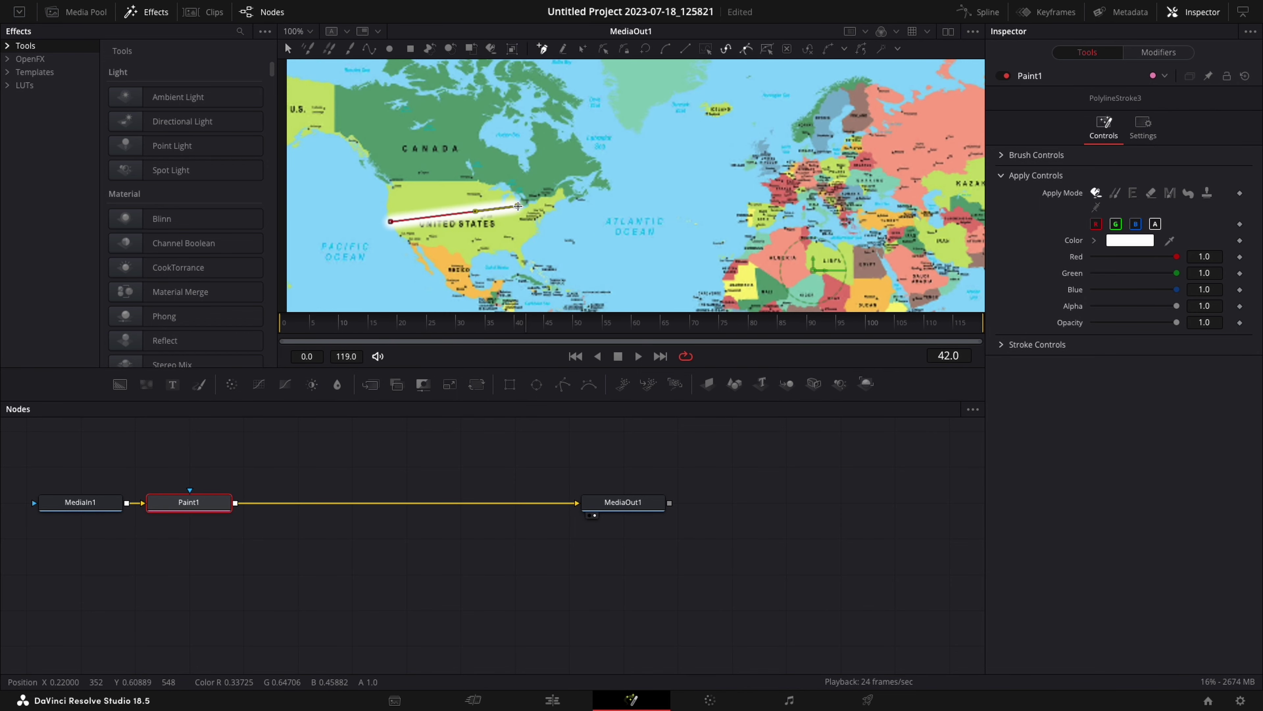
pyautogui.click(551, 213)
pyautogui.click(603, 210)
pyautogui.click(639, 193)
pyautogui.click(658, 187)
pyautogui.click(664, 184)
pyautogui.click(671, 183)
pyautogui.click(701, 182)
pyautogui.click(731, 176)
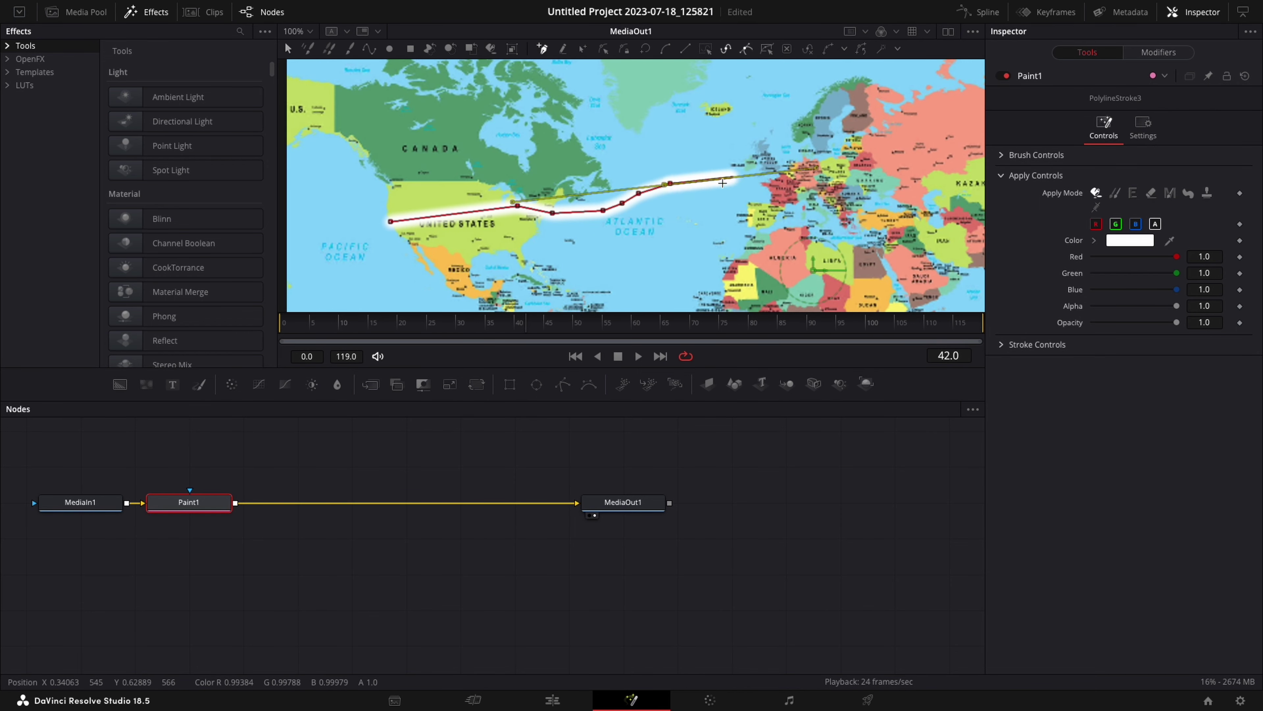
# Step: Continue the route through France, Europe and the Middle East, past India toward Indonesia
pyautogui.click(777, 175)
pyautogui.click(806, 168)
pyautogui.click(900, 182)
pyautogui.click(918, 288)
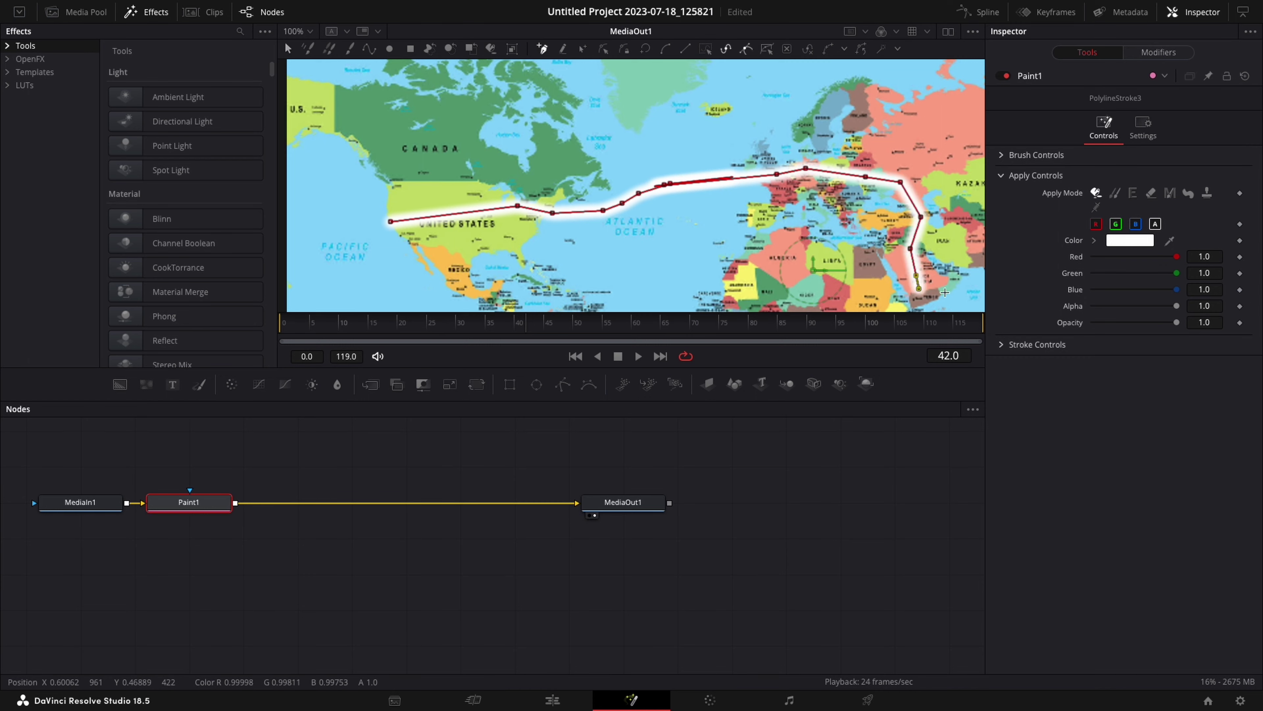
pyautogui.click(719, 215)
pyautogui.click(846, 218)
pyautogui.click(922, 238)
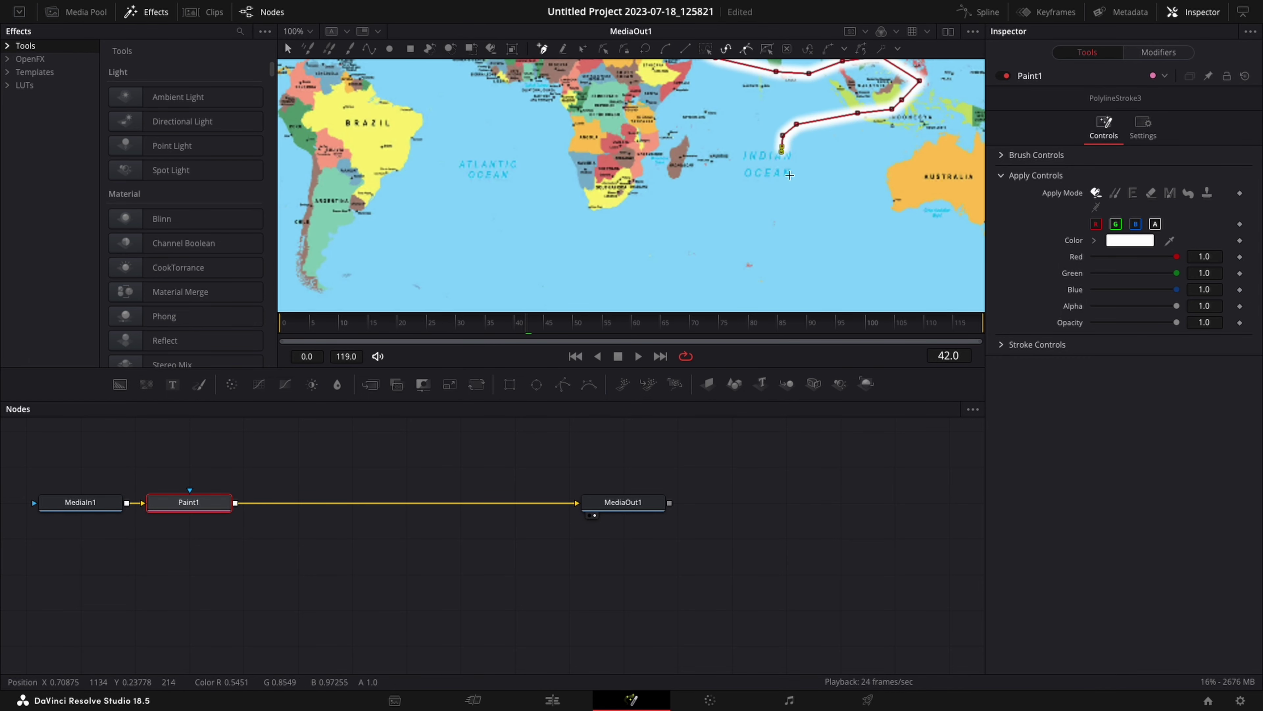
# Step: Set the route colour to near-black dark purple (Red 0.086, Green 0.035, Blue 0.12)
pyautogui.click(1130, 239)
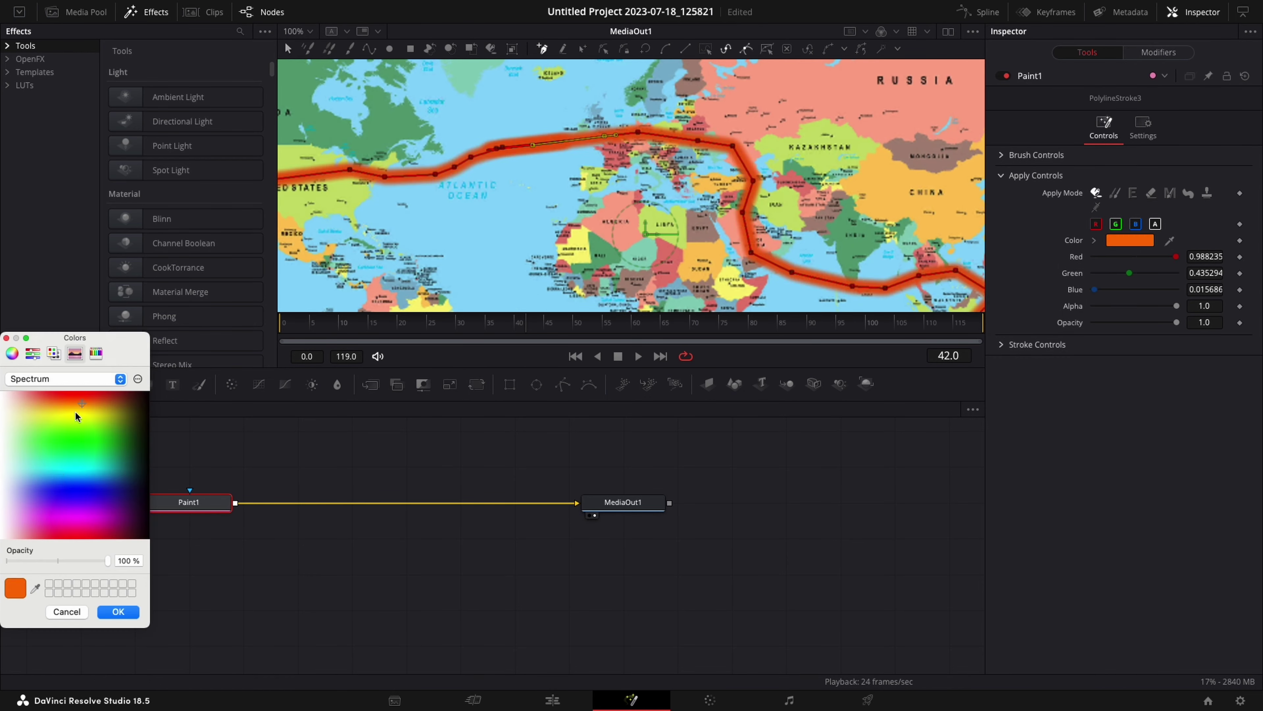
pyautogui.moveTo(75, 403); pyautogui.dragTo(139, 504)
pyautogui.click(118, 611)
# Step: Give the route a soft round brush with size 0.0118 and softness 0.867
pyautogui.click(1036, 154)
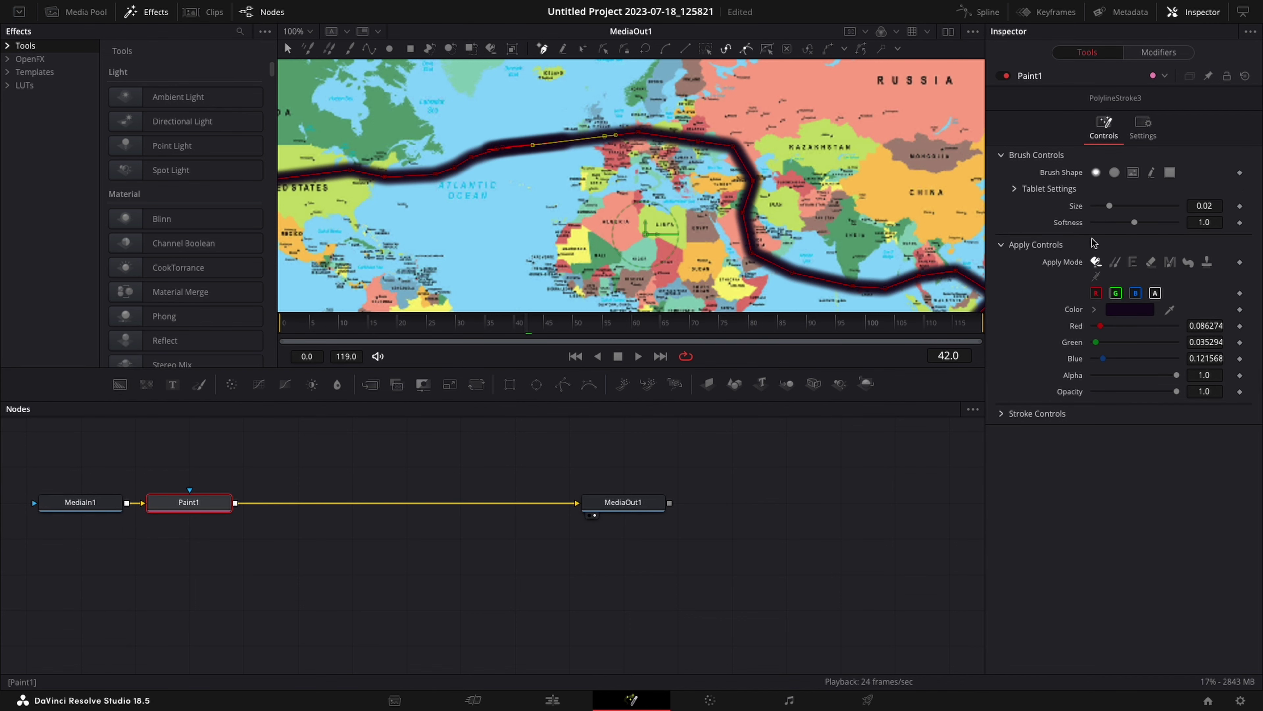
pyautogui.moveTo(1134, 222); pyautogui.dragTo(1131, 229)
pyautogui.click(1114, 172)
pyautogui.click(1151, 172)
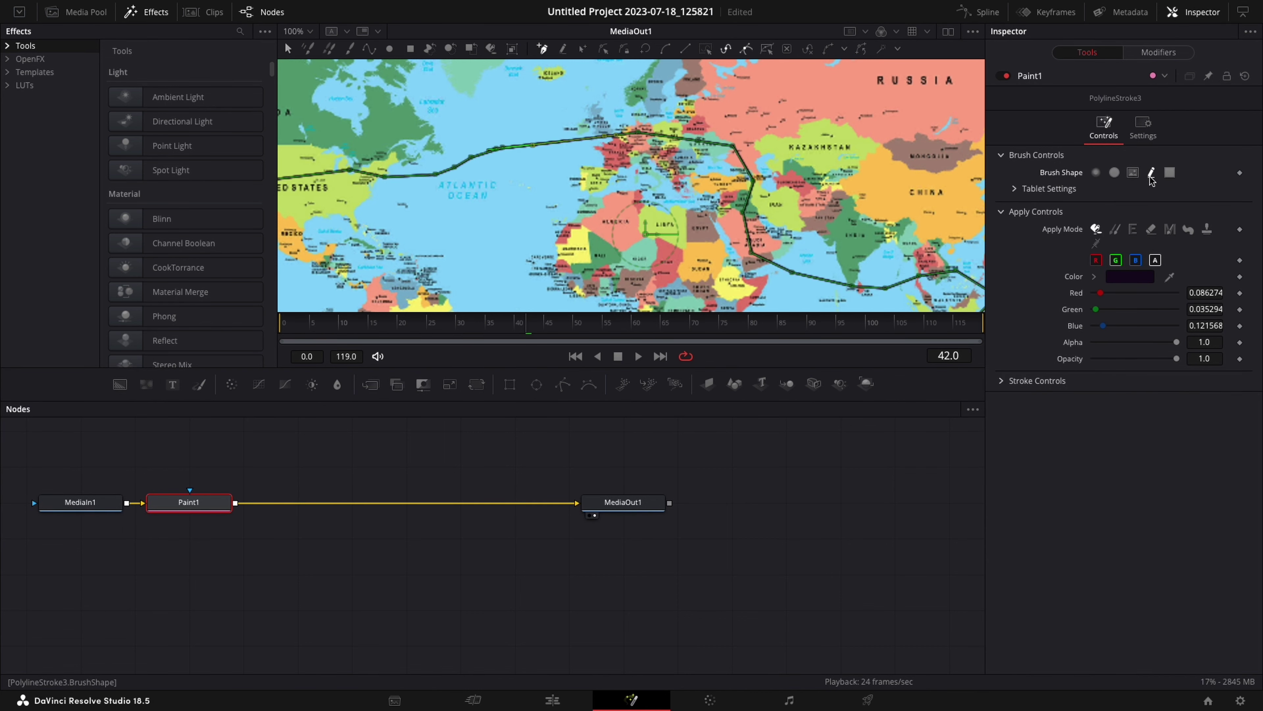
pyautogui.click(1170, 172)
pyautogui.click(1096, 172)
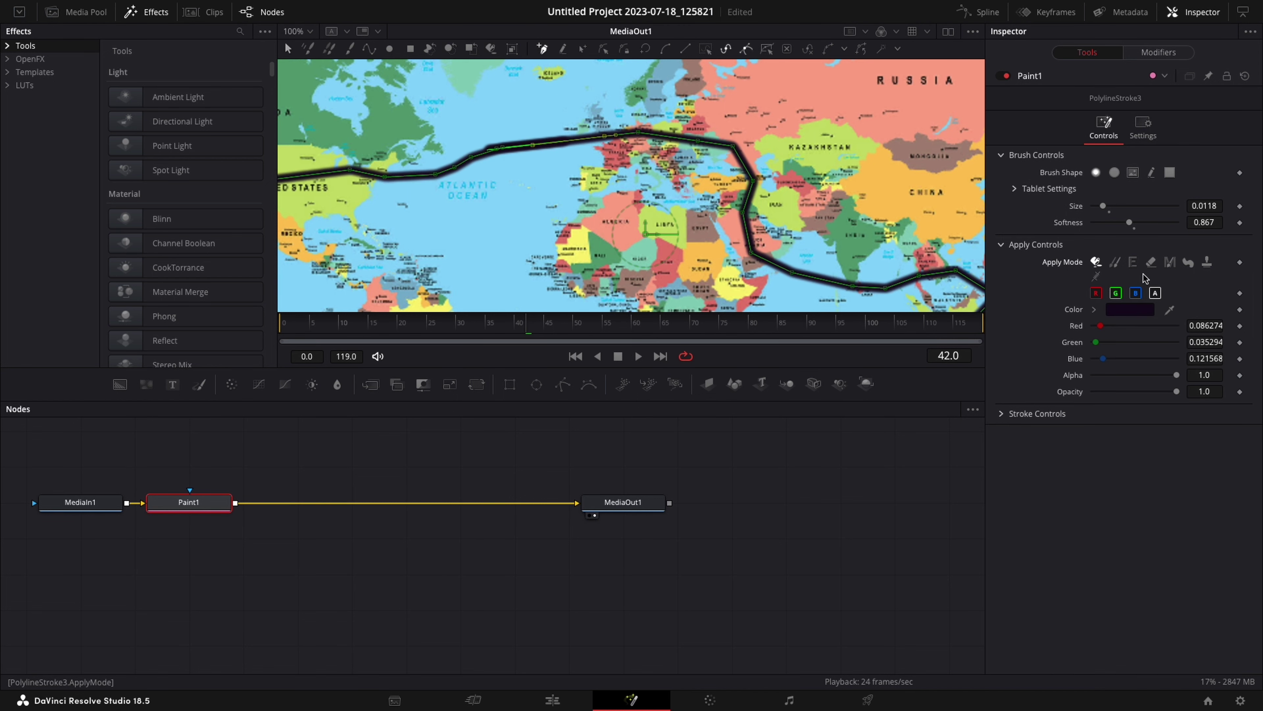
# Step: Turn the route into red dots with stroke spacing 1.0 and Red 1.0, then return to frame 0
pyautogui.click(1037, 413)
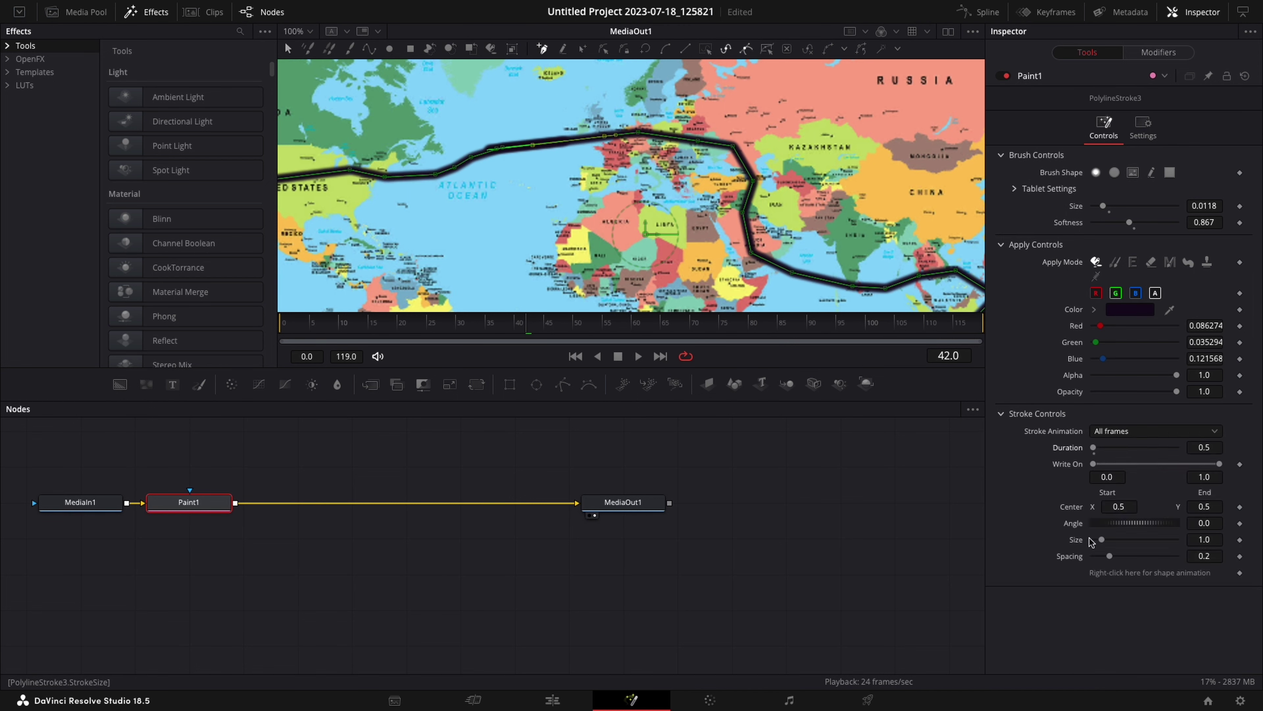
pyautogui.moveTo(1110, 556); pyautogui.dragTo(1183, 556)
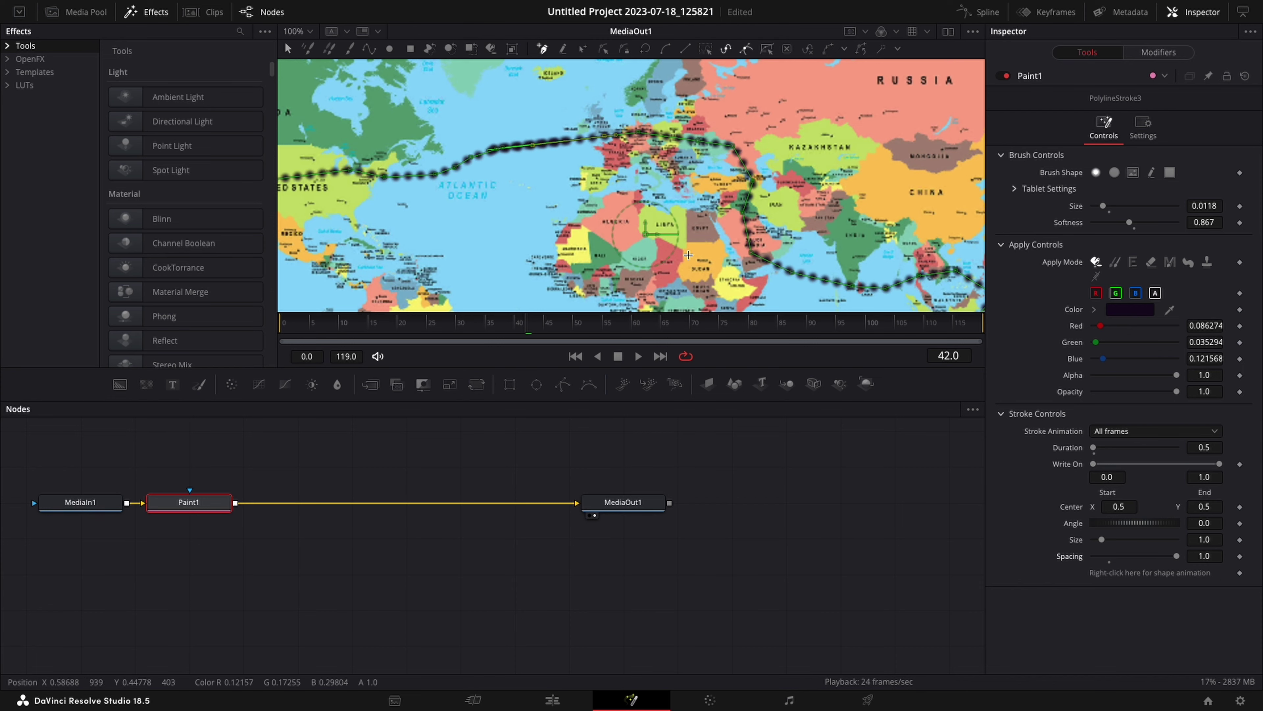
pyautogui.moveTo(419, 98)
pyautogui.mouseDown()
pyautogui.moveTo(644, 134)
pyautogui.moveTo(477, 124)
pyautogui.mouseUp()
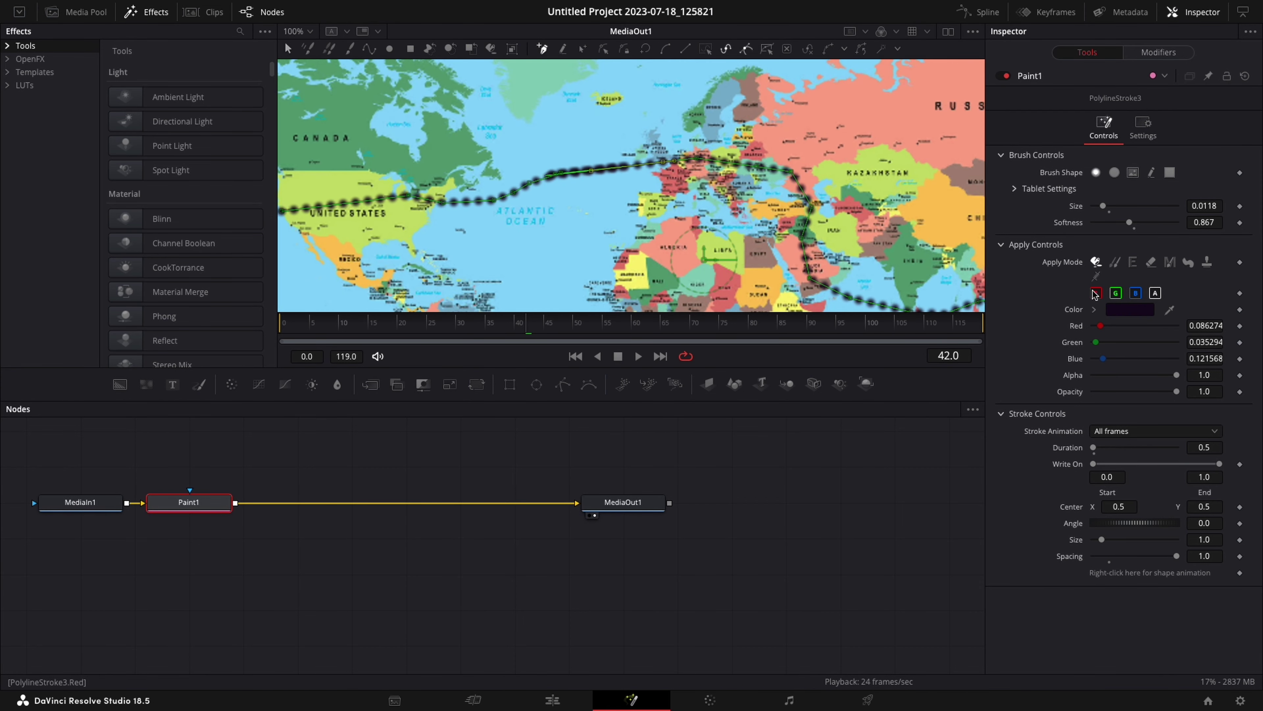
pyautogui.moveTo(1100, 325); pyautogui.dragTo(1177, 325)
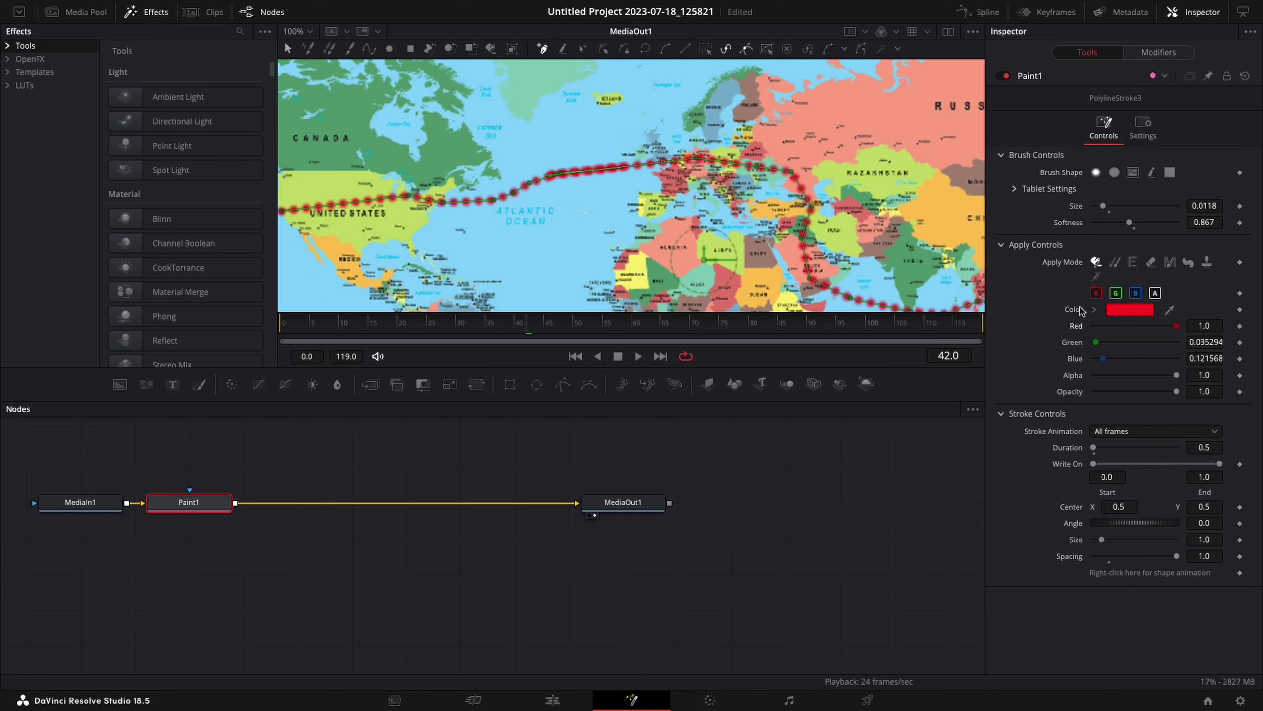
pyautogui.moveTo(536, 326); pyautogui.dragTo(272, 329)
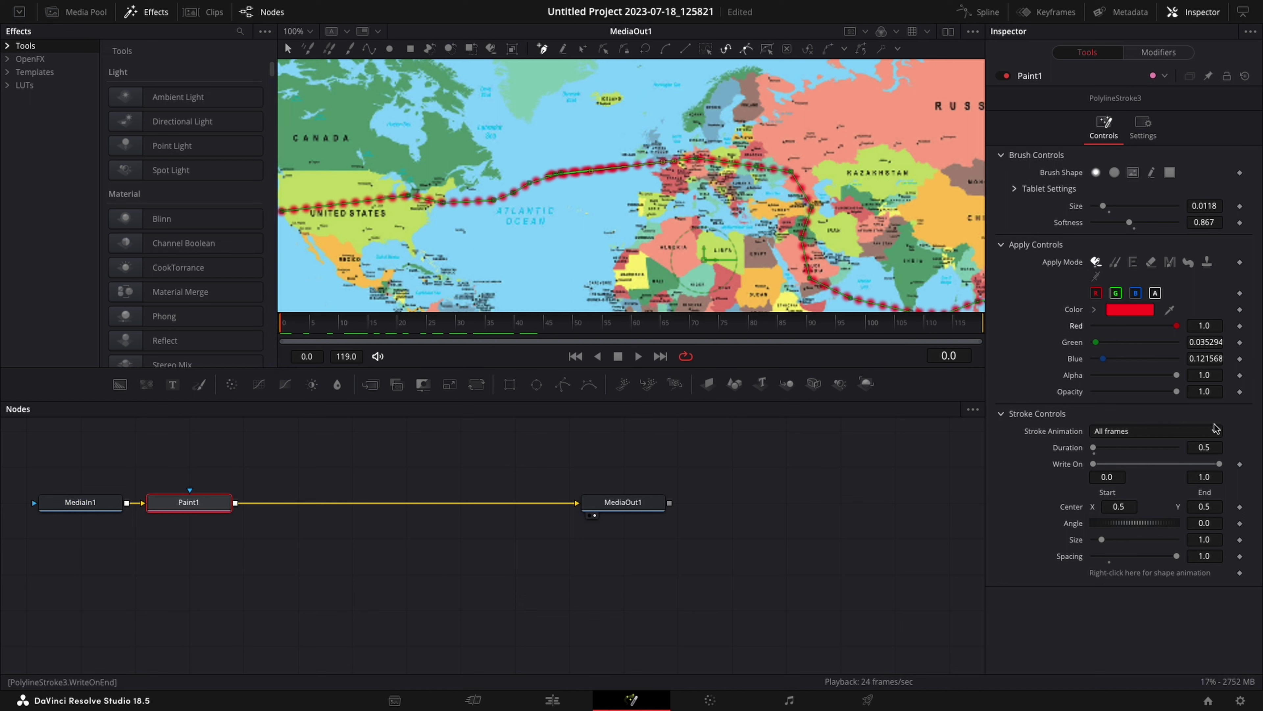
# Step: Keyframe Write On End from 0.0 at frame 0 to 1.0 at frame 119
pyautogui.moveTo(1219, 463); pyautogui.dragTo(1100, 464)
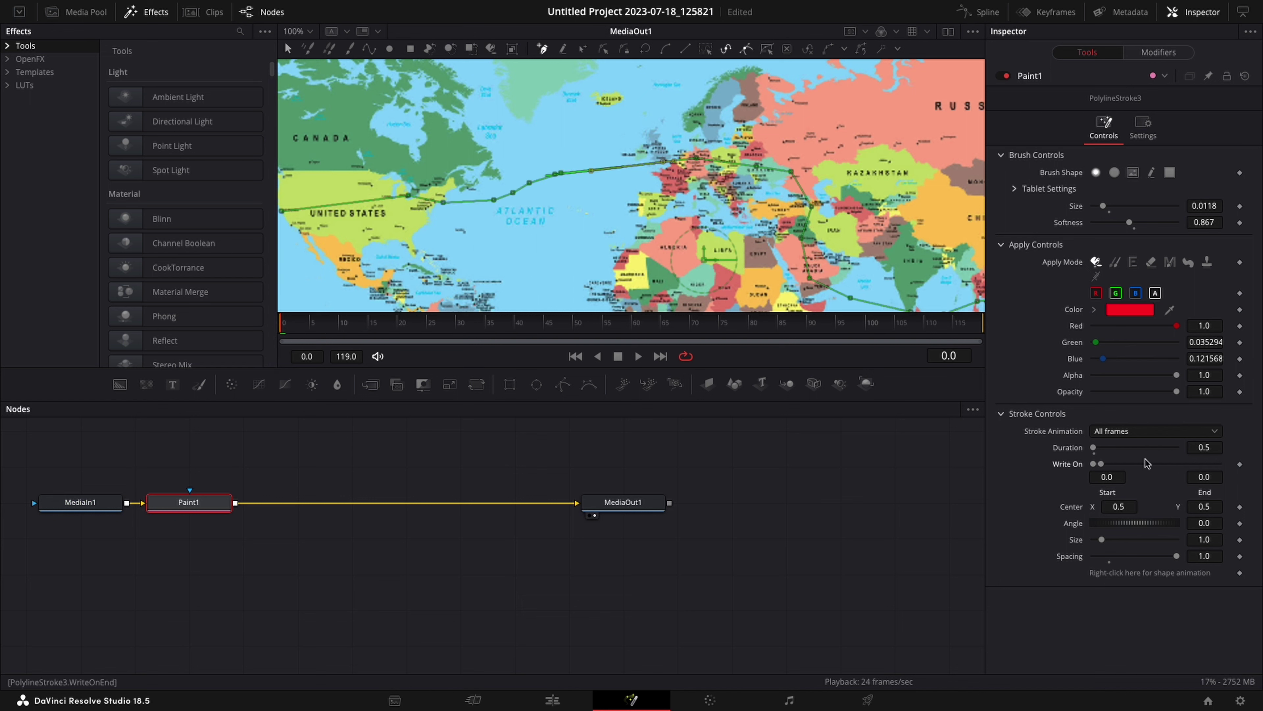
pyautogui.click(1238, 465)
pyautogui.moveTo(904, 329); pyautogui.dragTo(992, 348)
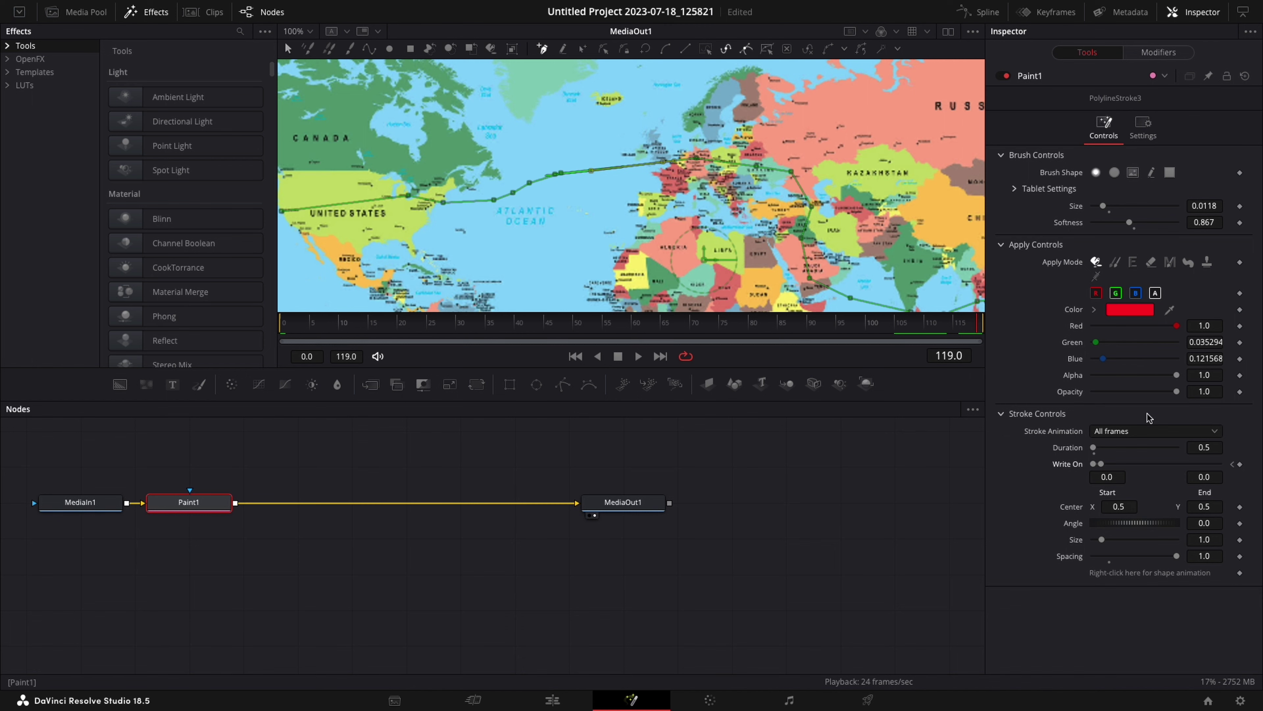
pyautogui.moveTo(1101, 463); pyautogui.dragTo(1218, 463)
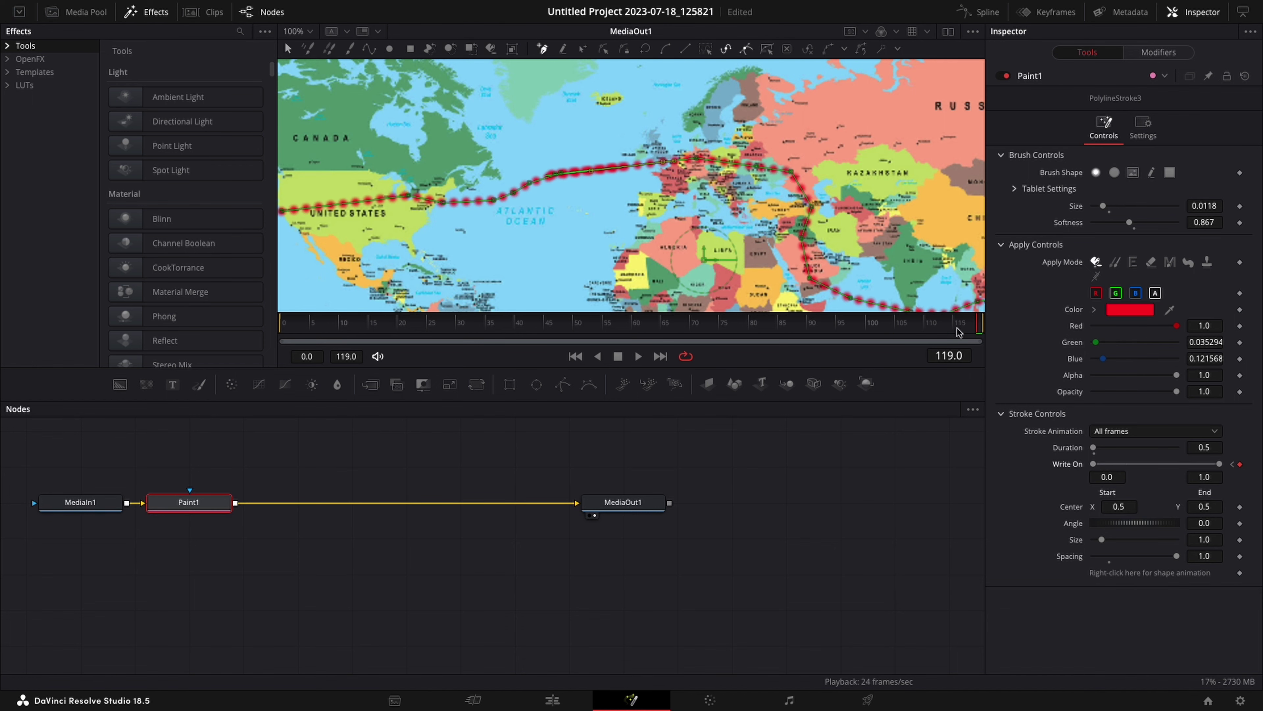
# Step: Preview the route growing on the Edit page timeline, then return to Fusion
pyautogui.click(553, 700)
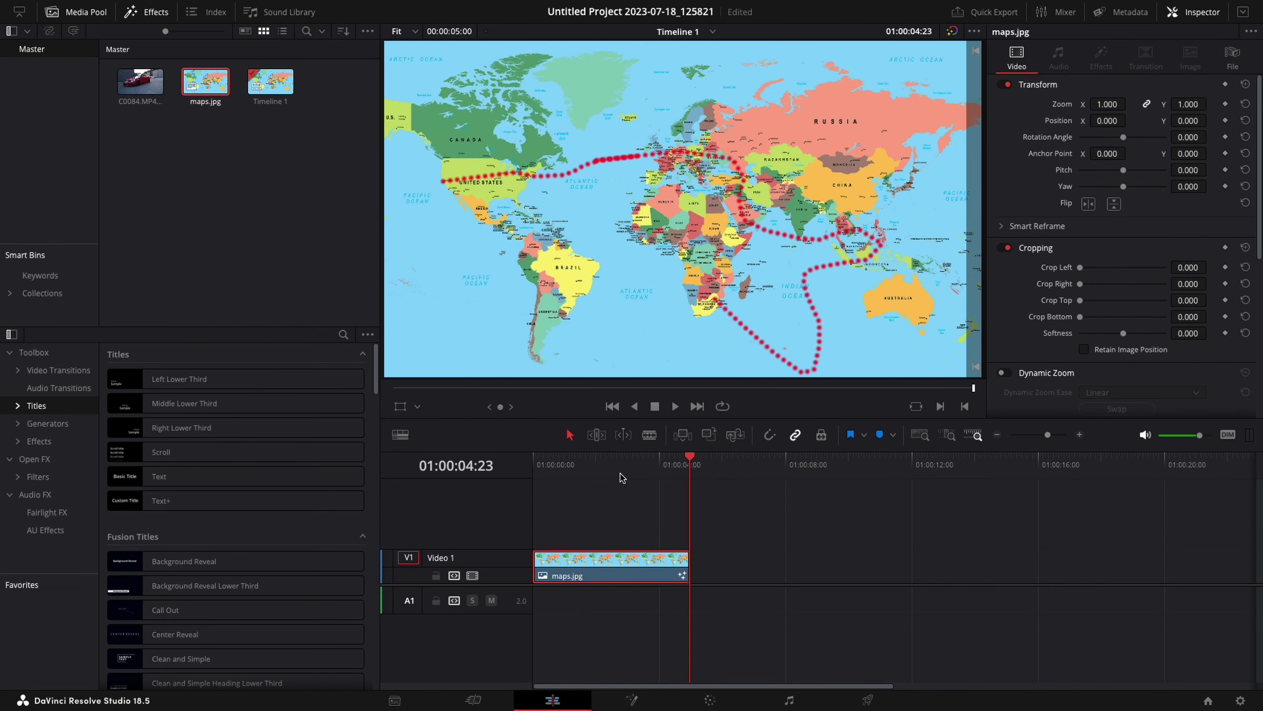
pyautogui.moveTo(591, 460); pyautogui.dragTo(535, 457)
pyautogui.click(632, 700)
# Step: Duplicate Paint1 as Paint1_1 and set the copy's Write On End to 0.001
pyautogui.rightClick(209, 502)
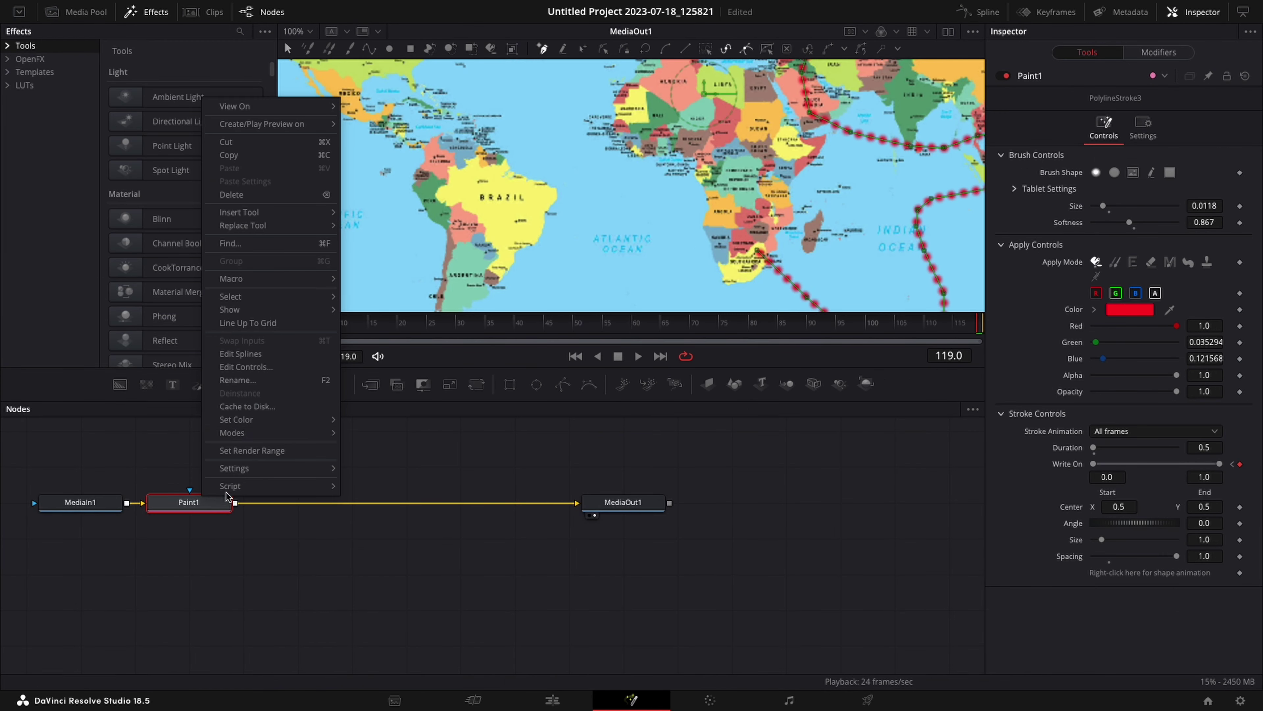
pyautogui.click(261, 156)
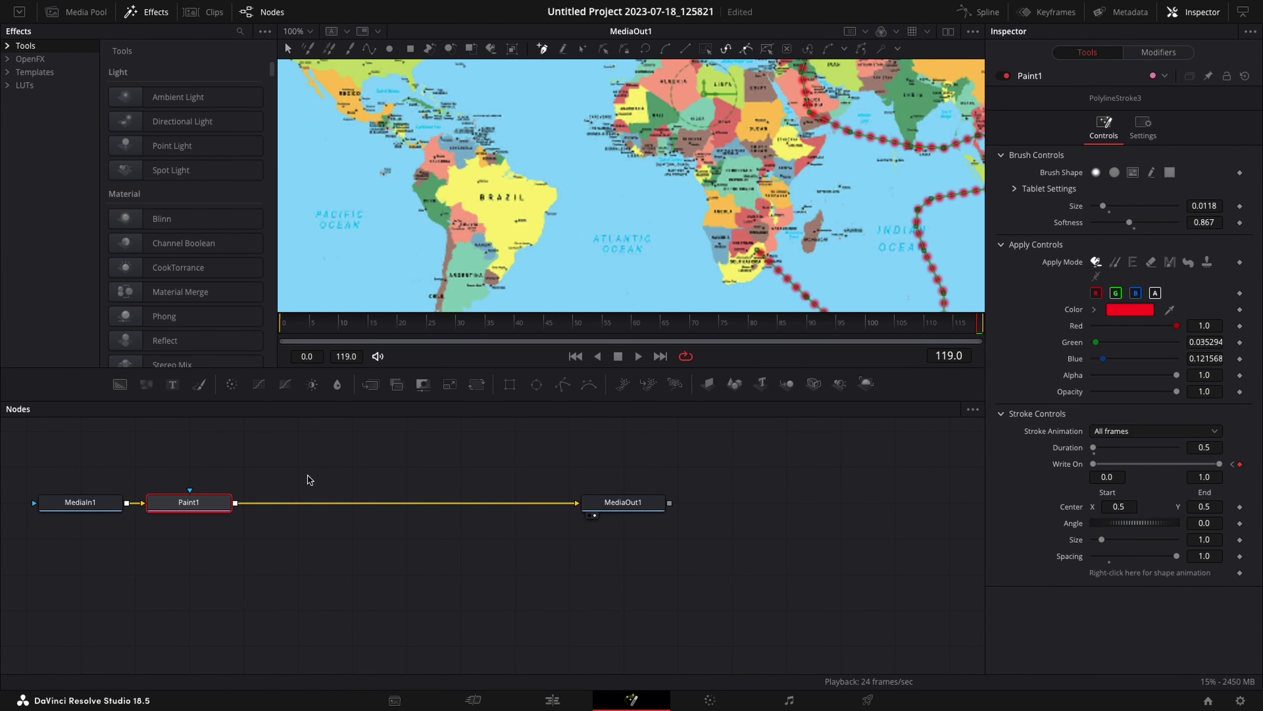
pyautogui.hotkey('ctrl', 'v')
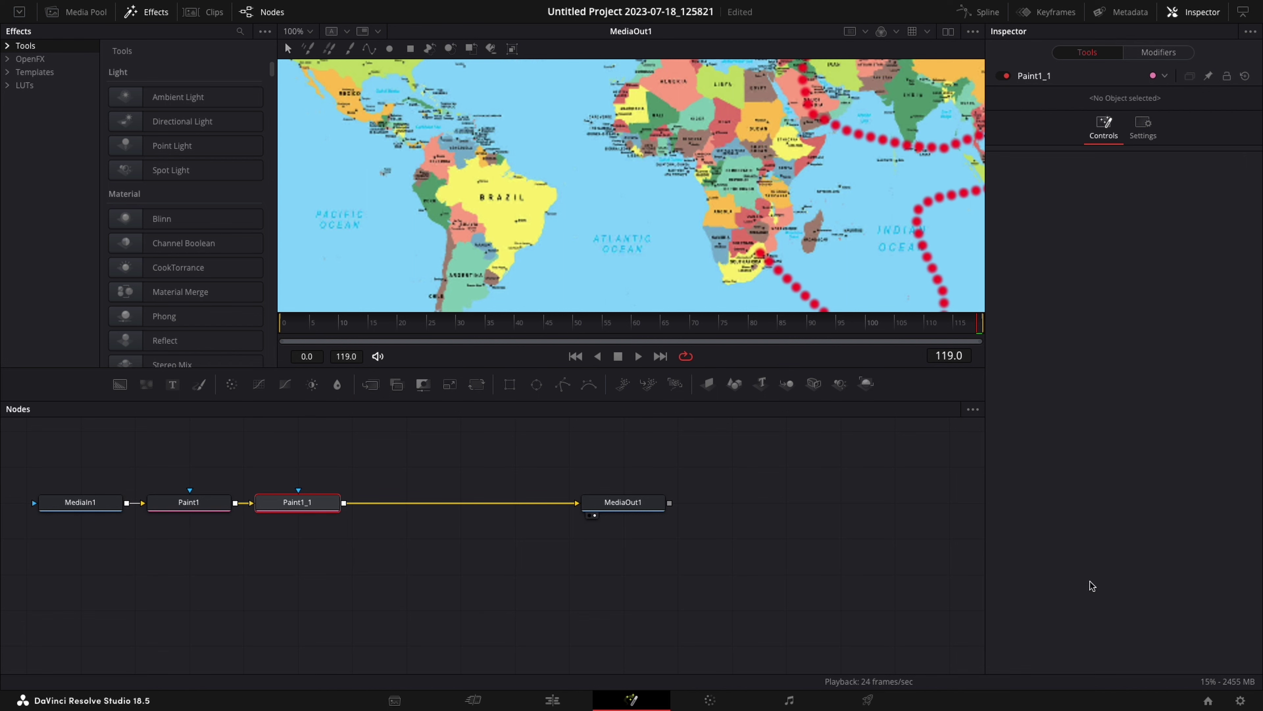
pyautogui.click(1158, 51)
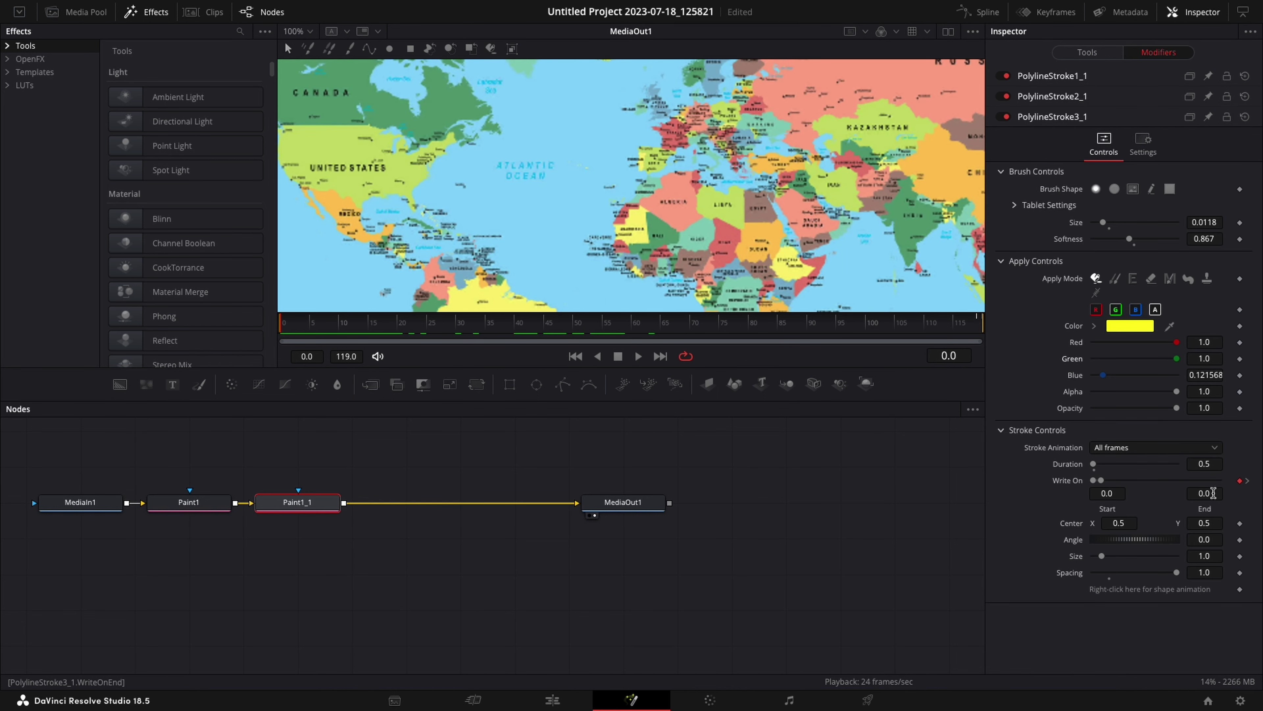
pyautogui.click(1213, 494)
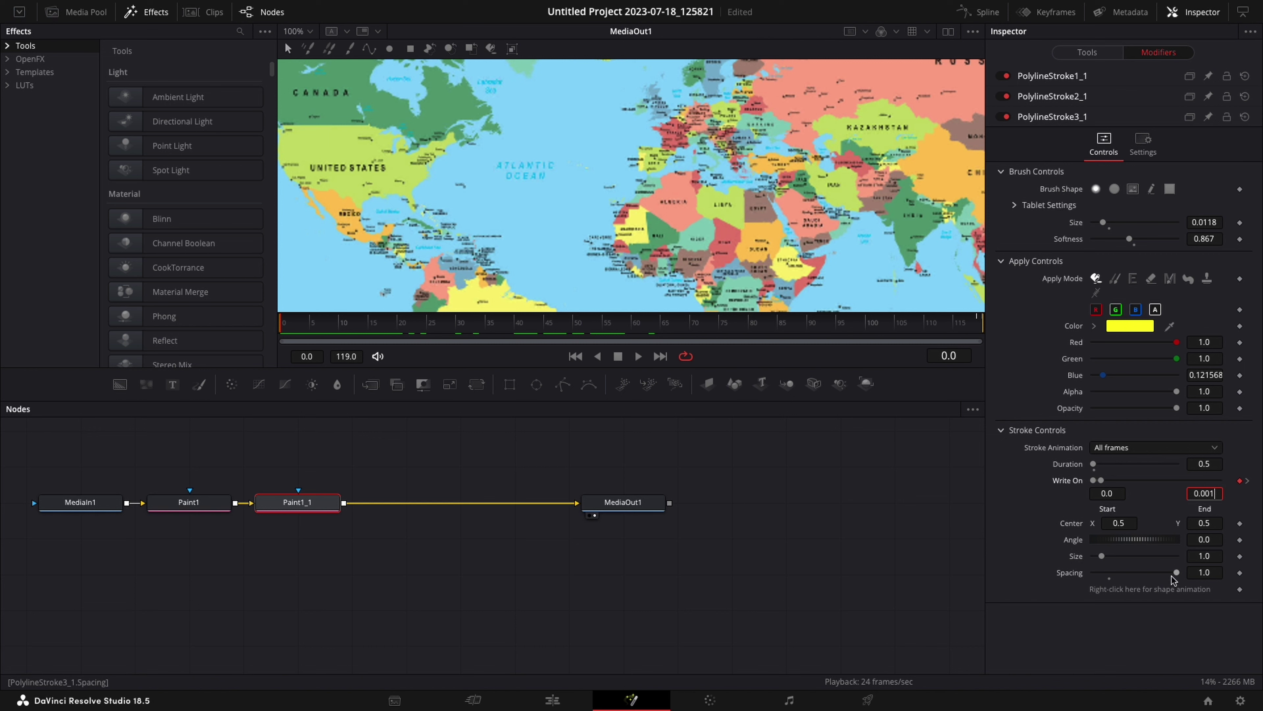
# Step: Set the copy's spacing to 0 and Write On Start to 0.999 at frame 119, then scrub to check
pyautogui.moveTo(1176, 572); pyautogui.dragTo(1076, 571)
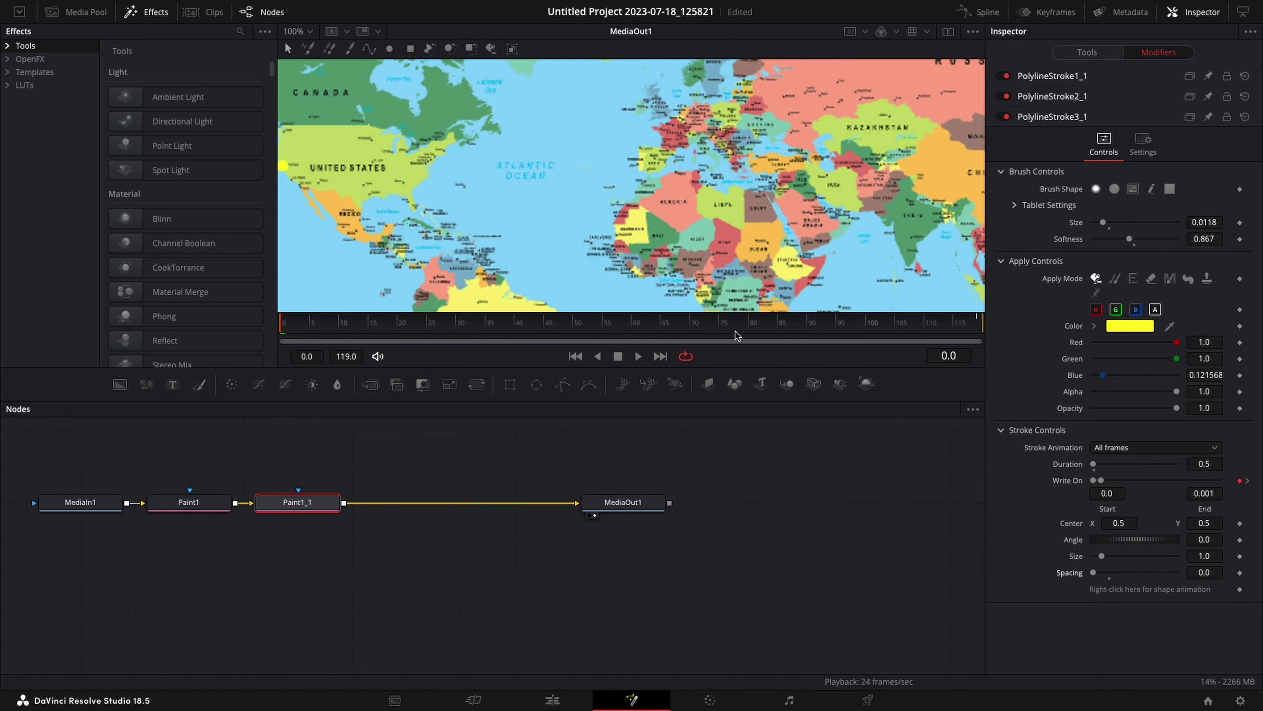
pyautogui.click(981, 330)
pyautogui.click(1121, 494)
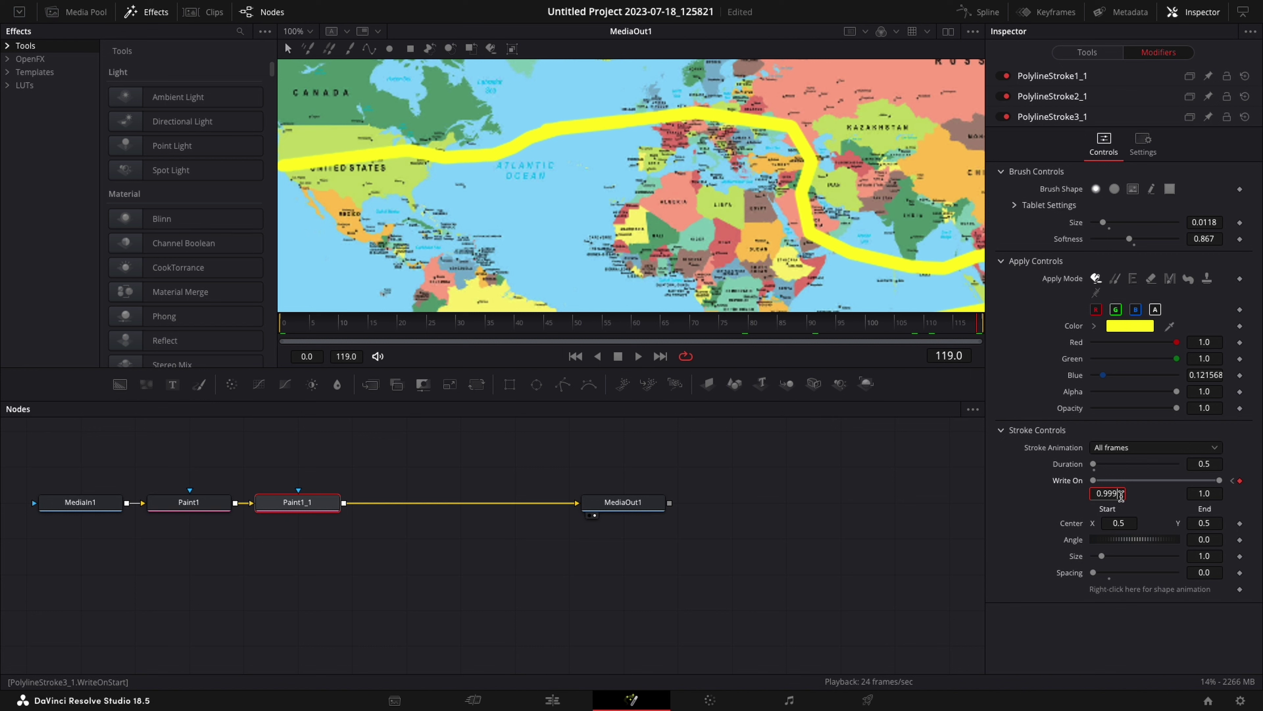
pyautogui.press('Return')
pyautogui.moveTo(975, 322)
pyautogui.mouseDown()
pyautogui.moveTo(382, 297)
pyautogui.moveTo(898, 404)
pyautogui.moveTo(892, 332)
pyautogui.moveTo(787, 277)
pyautogui.mouseUp()
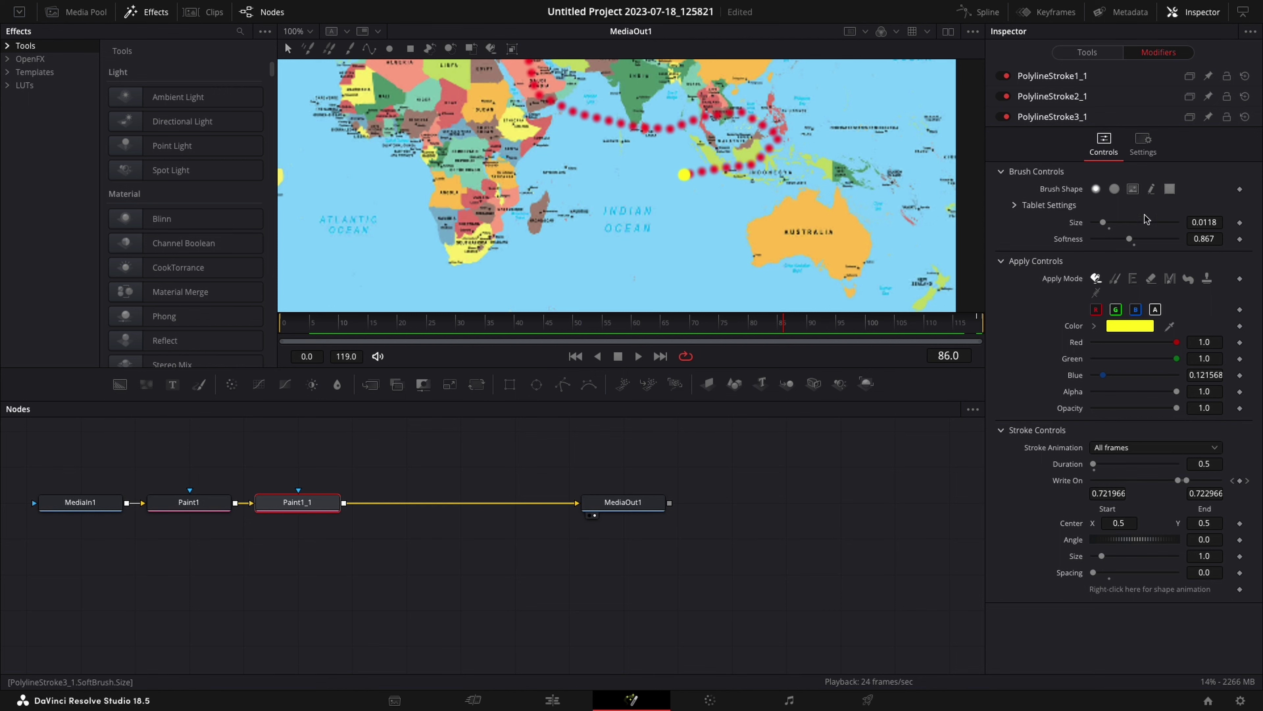
# Step: Make the stroke's brush an image clip loaded from MagicEraser_231102_115042.PNG in Downloads
pyautogui.click(1133, 189)
pyautogui.click(1156, 239)
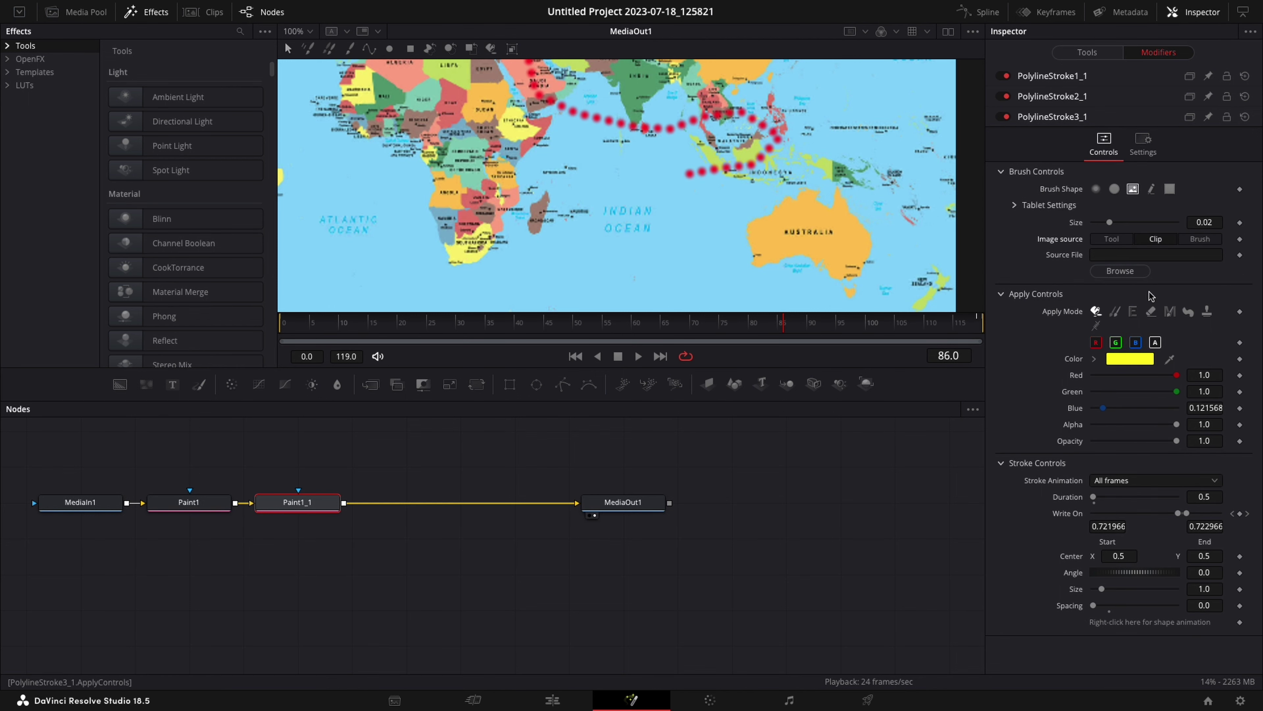
pyautogui.click(1120, 275)
pyautogui.scroll(-10, 627, 331)
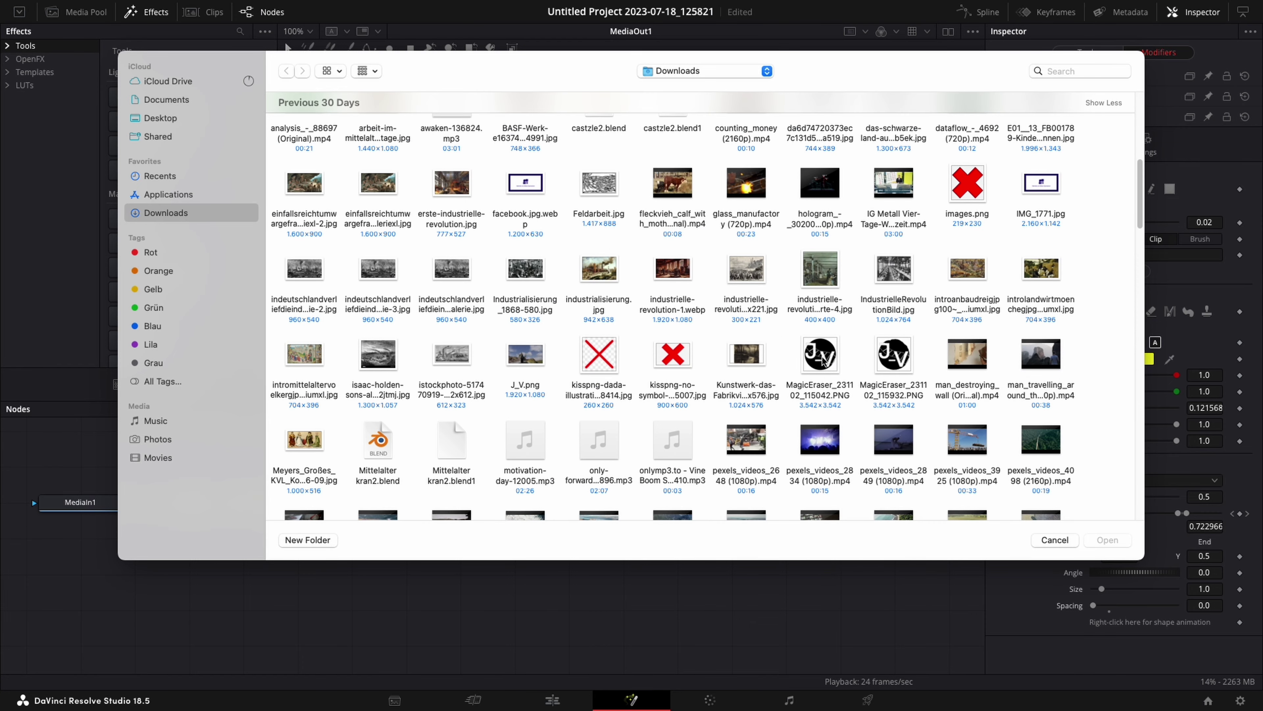
pyautogui.click(827, 355)
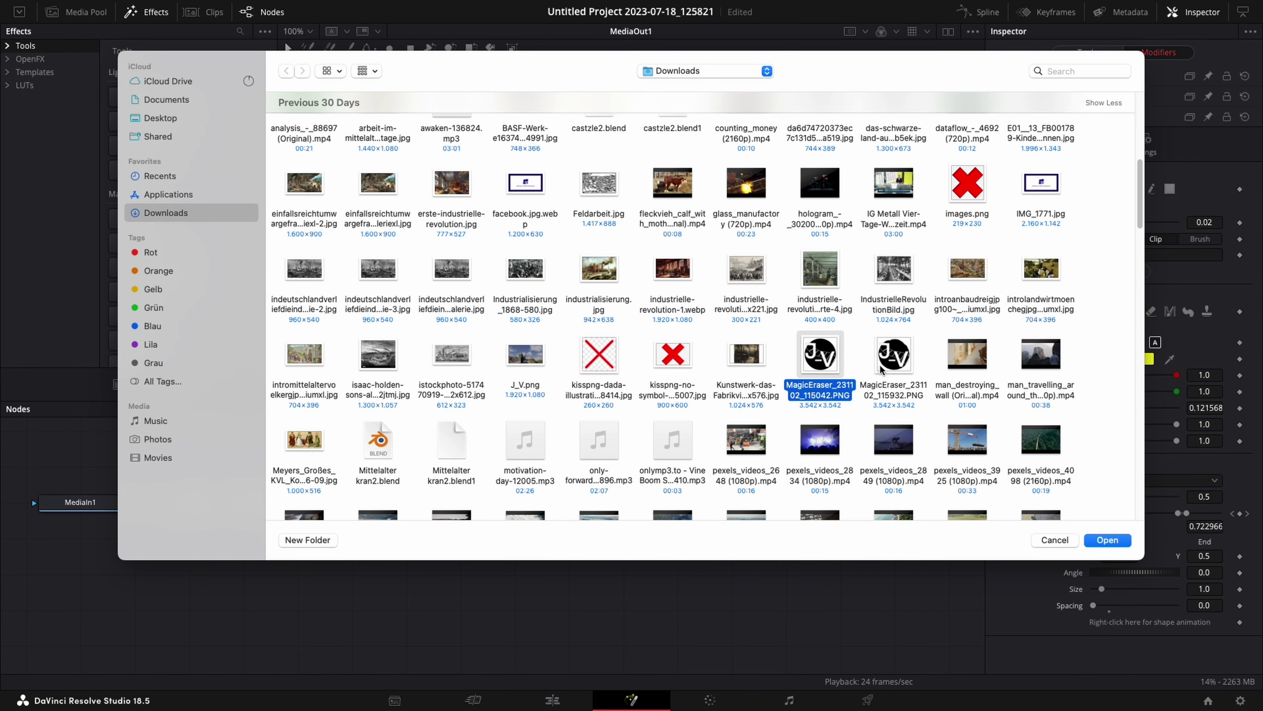
pyautogui.click(1104, 539)
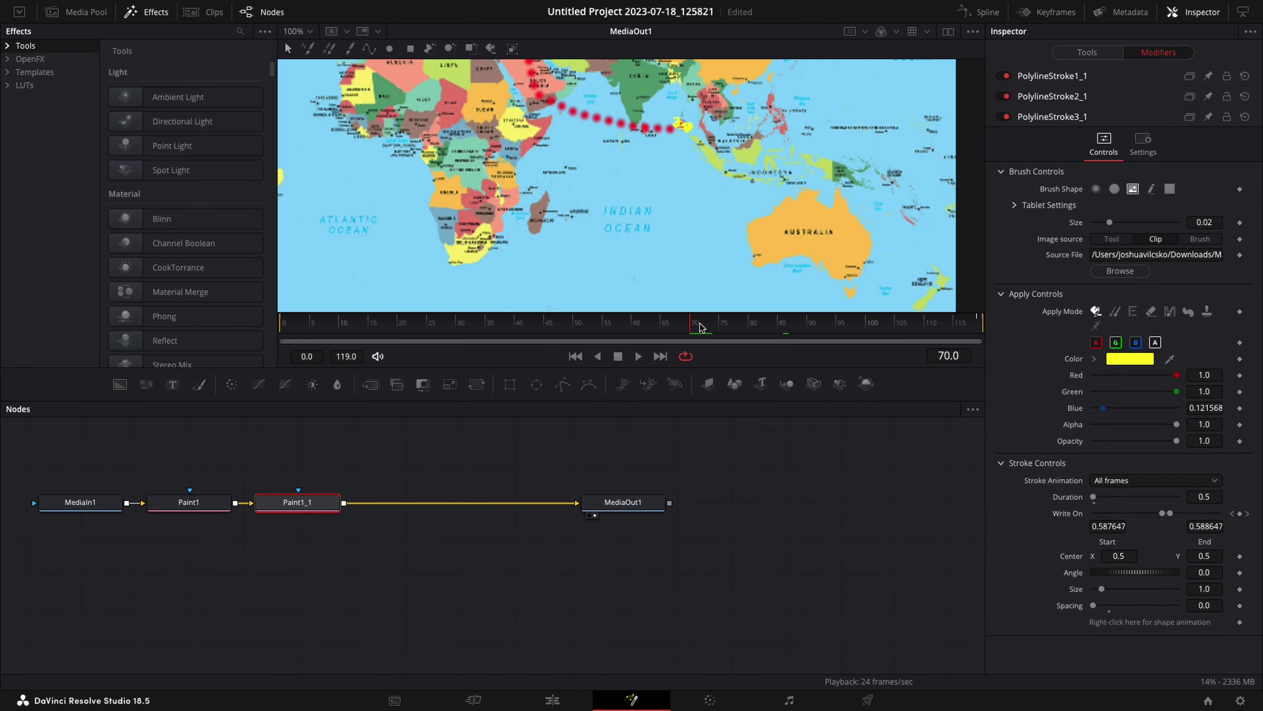
# Step: Set the icon's Red and Green to 0 for dark navy, scrub along the route, then return to Edit
pyautogui.moveTo(700, 326); pyautogui.dragTo(794, 326)
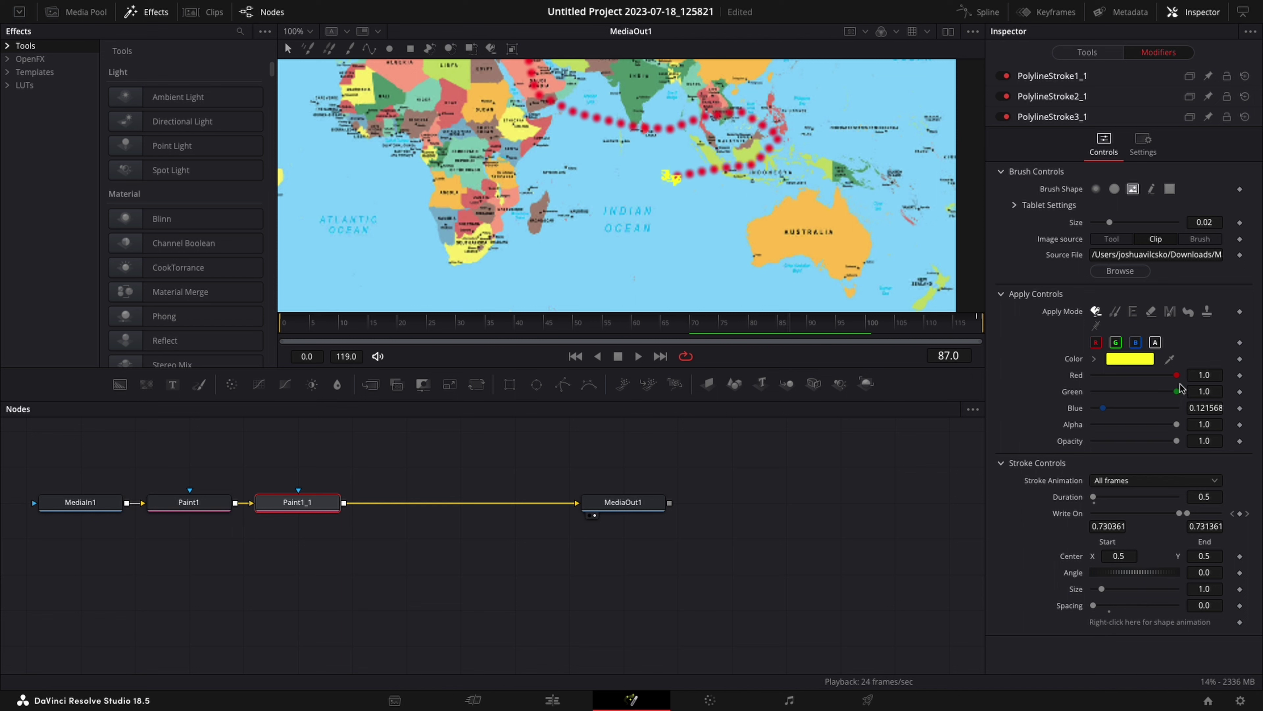
pyautogui.moveTo(1176, 375); pyautogui.dragTo(1093, 374)
pyautogui.moveTo(1176, 391); pyautogui.dragTo(1093, 391)
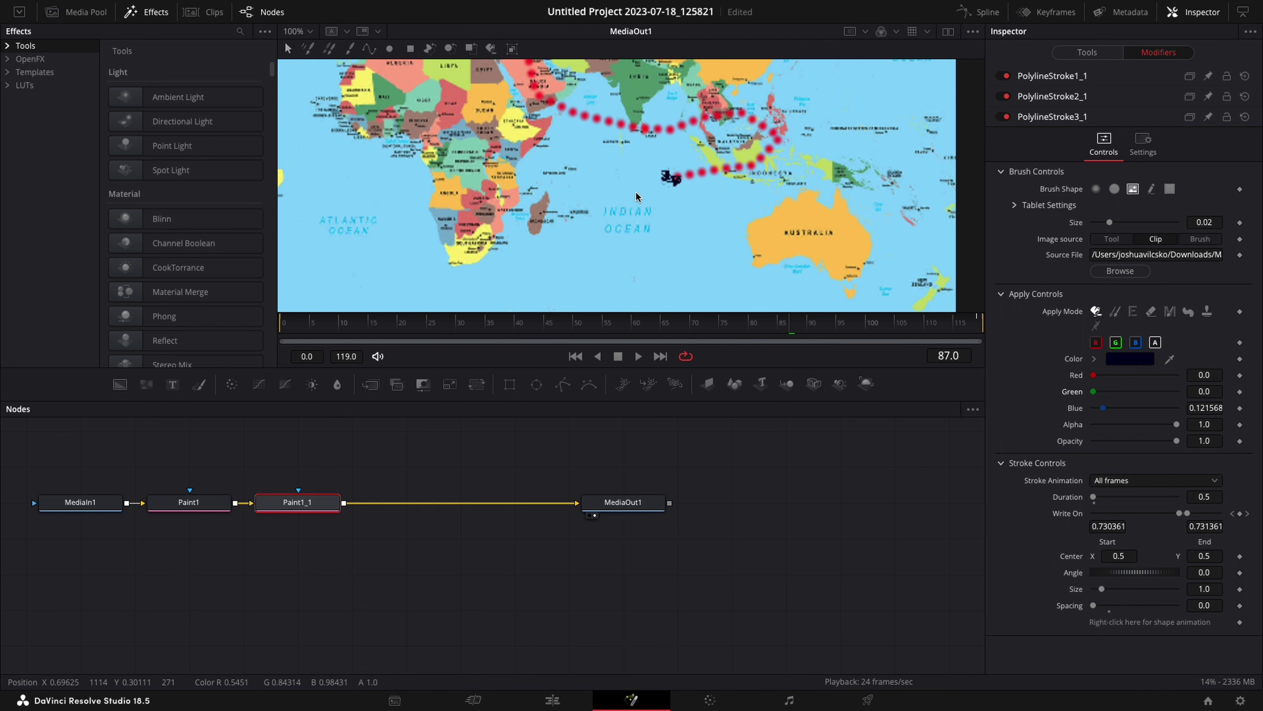
pyautogui.moveTo(648, 326)
pyautogui.mouseDown()
pyautogui.moveTo(804, 347)
pyautogui.moveTo(852, 374)
pyautogui.moveTo(932, 524)
pyautogui.mouseUp()
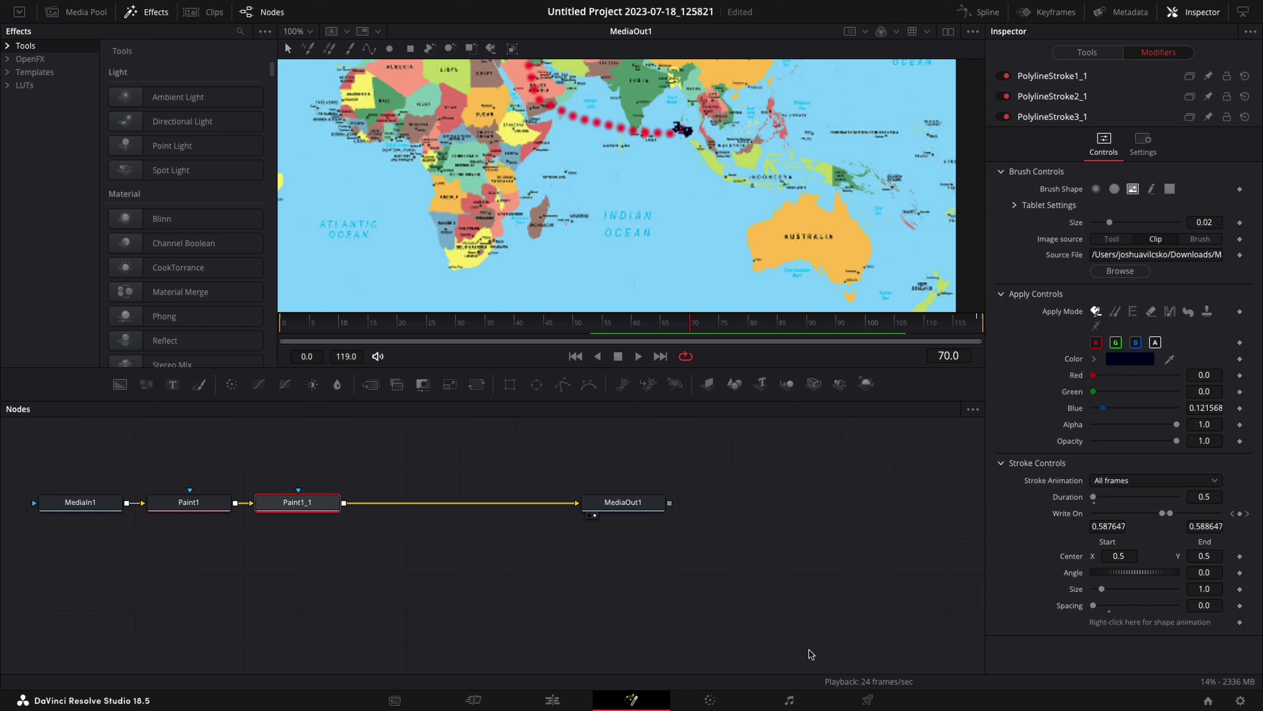
pyautogui.click(552, 700)
# Step: Play the map animation full screen, the navy vehicle leading the red dotted route toward Europe
pyautogui.press('super+f')
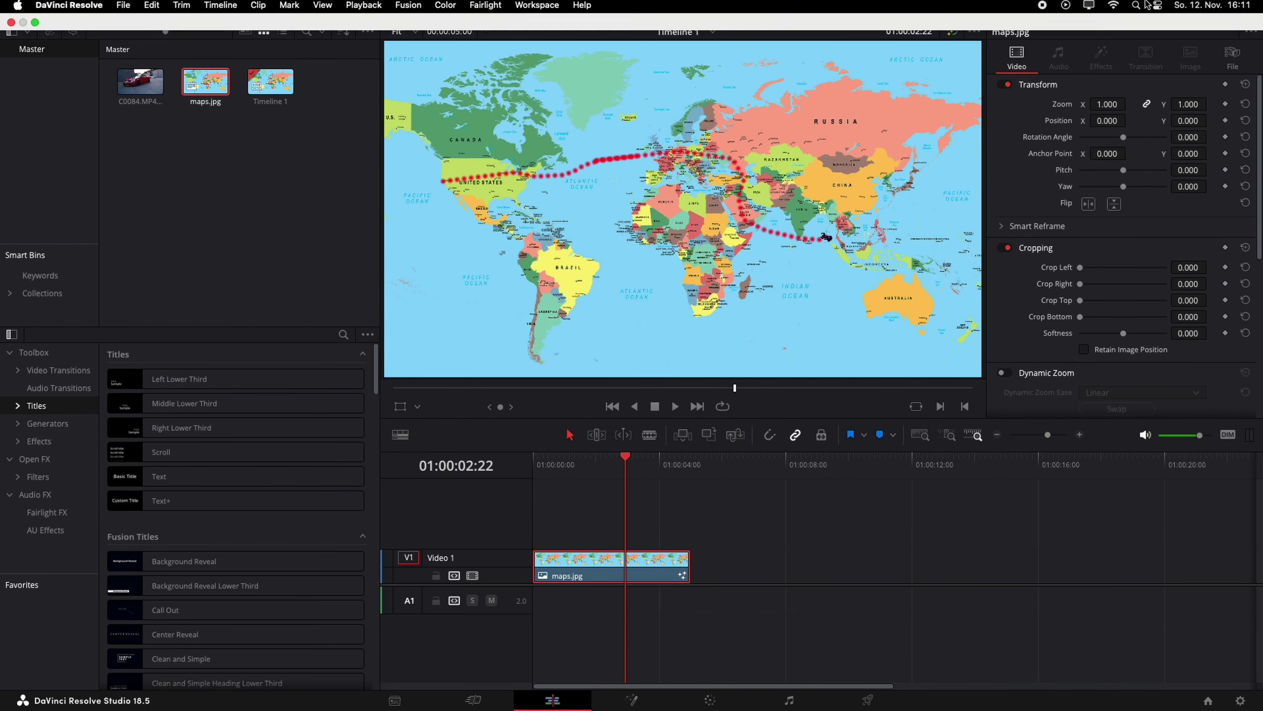
pyautogui.press('space')
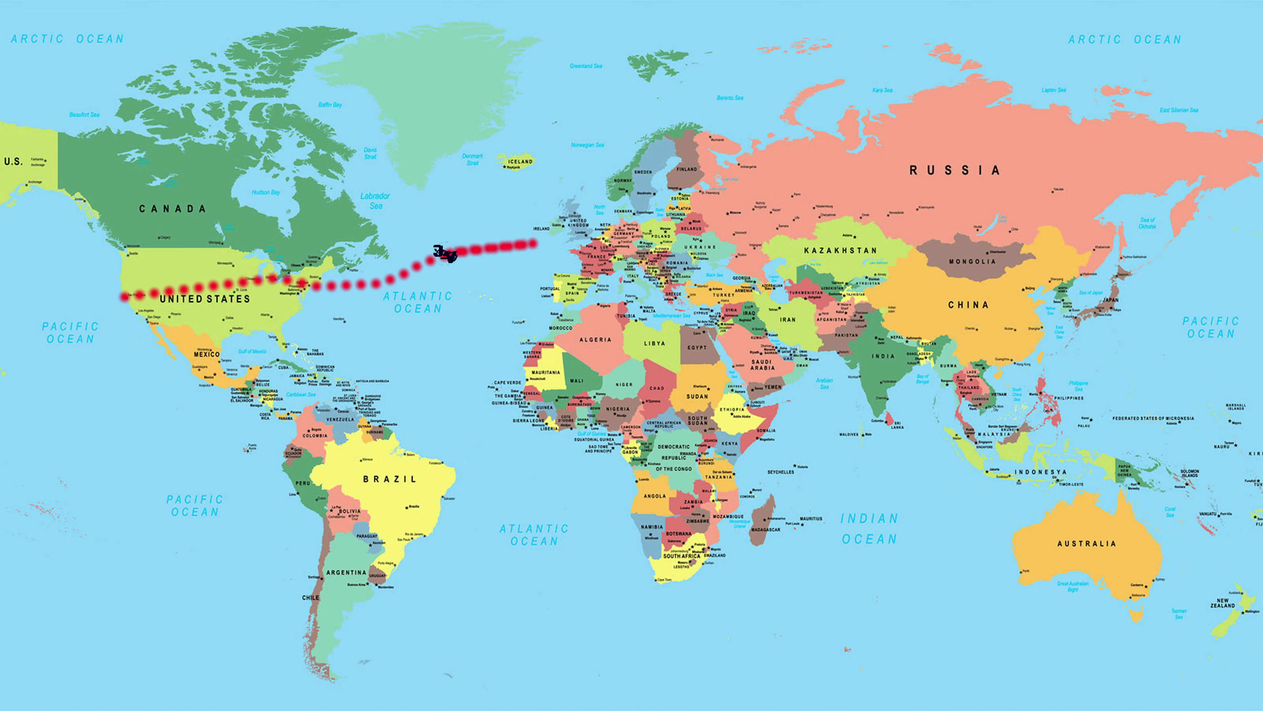